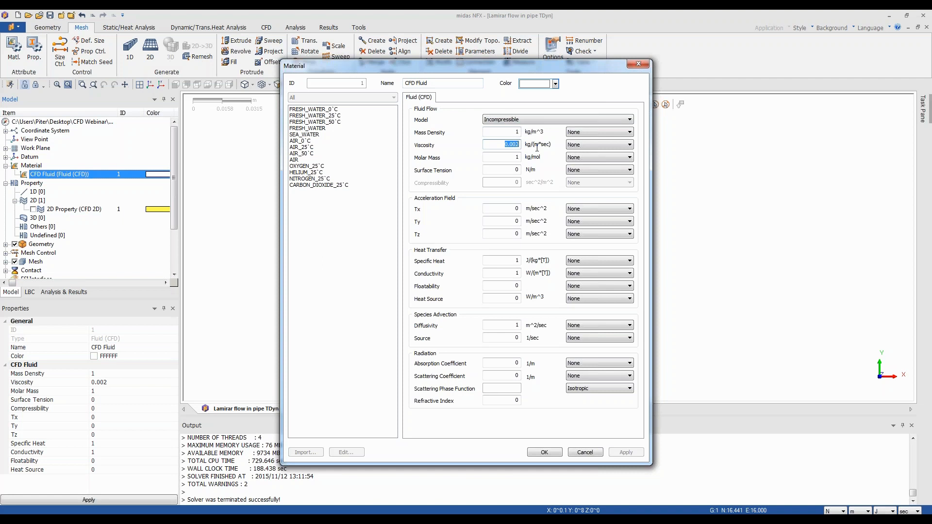
Review the viscosity of the CFD Fluid material and the definition of the 2D Property that uses it.
click(516, 145)
click(544, 453)
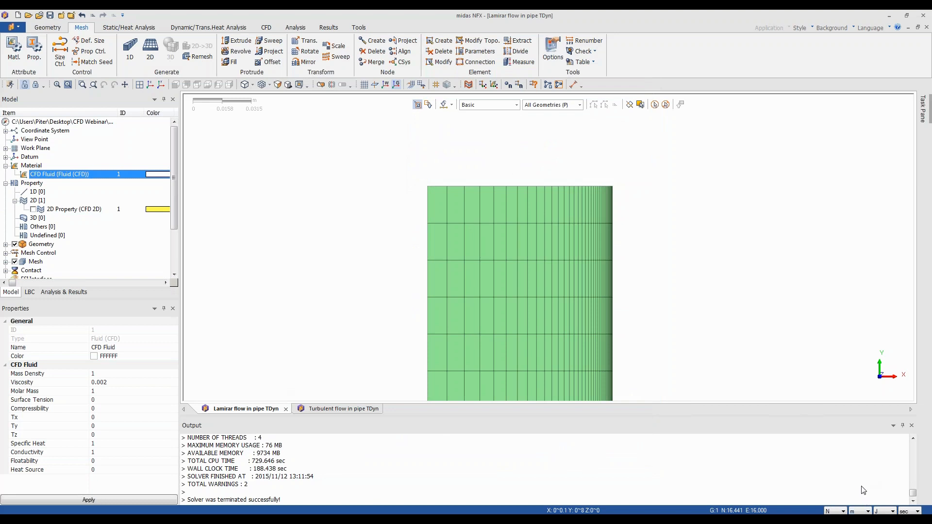
click(92, 209)
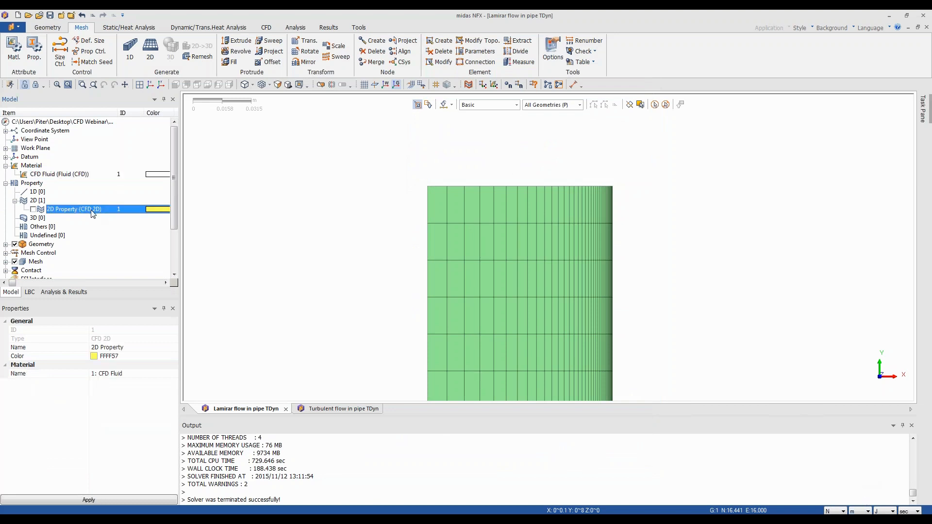
right_click(92, 210)
click(127, 283)
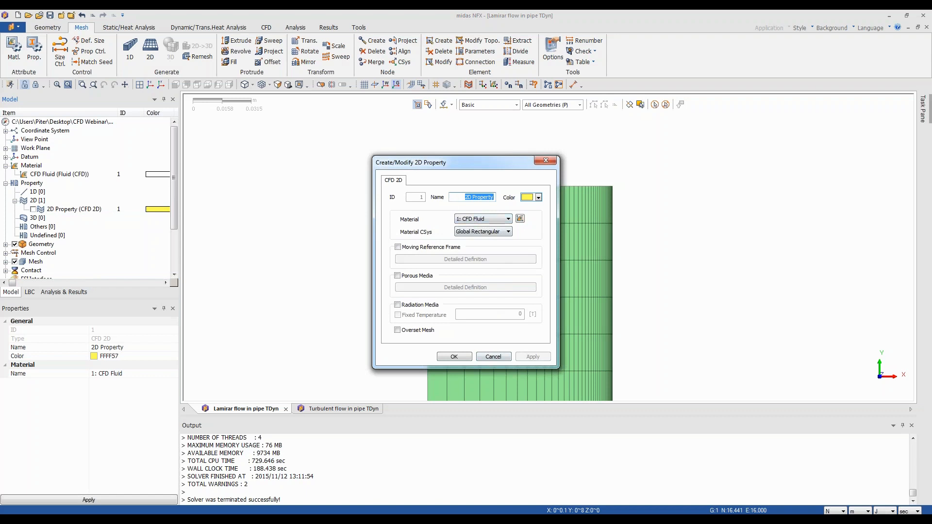
click(492, 355)
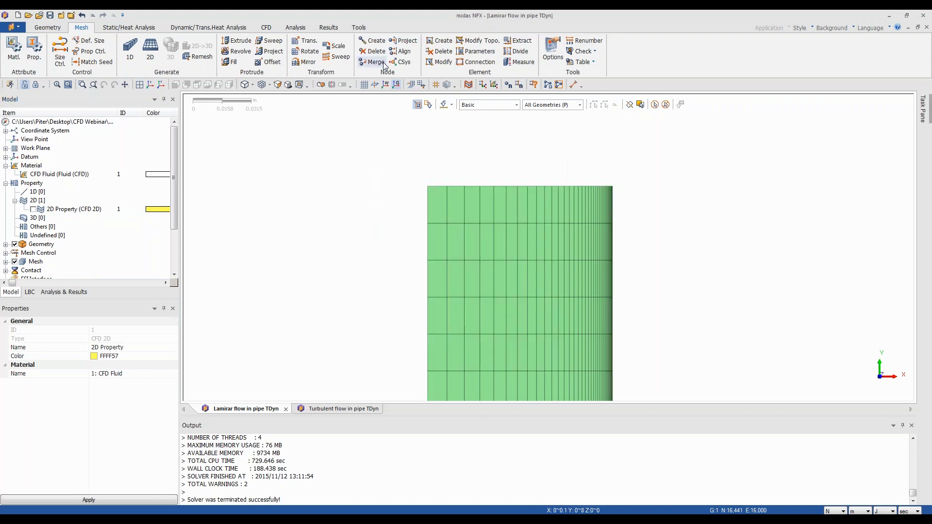
Confirm the analysis settings with the Axisymmetric CFD model type and N, m, J, sec units.
click(364, 26)
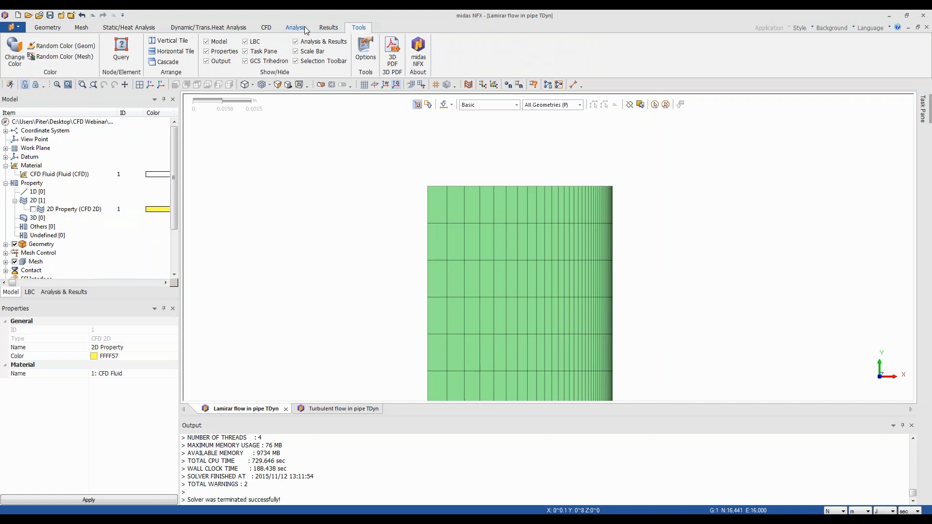
click(326, 29)
click(290, 29)
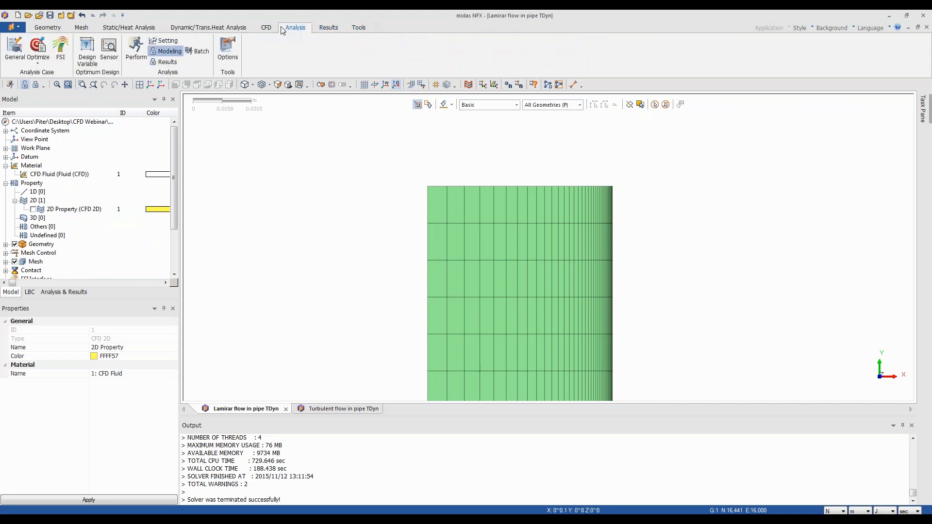
click(171, 42)
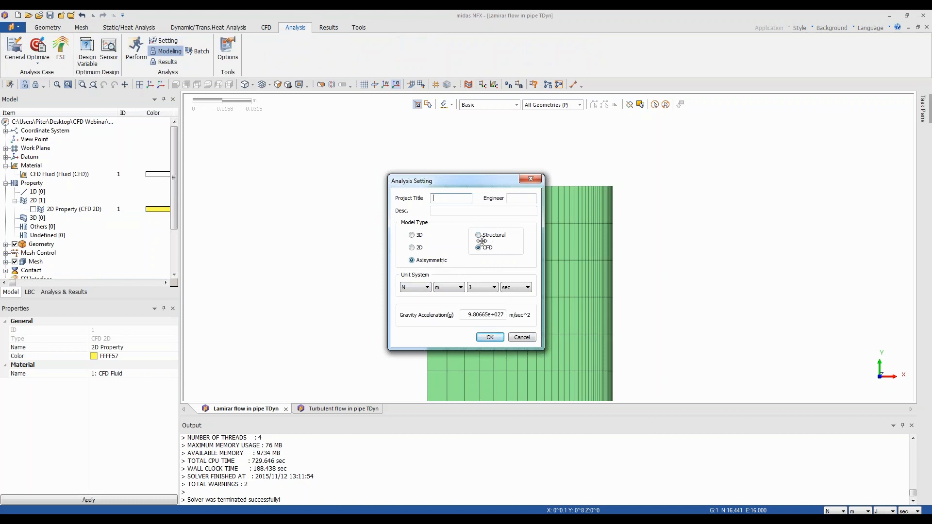
click(490, 337)
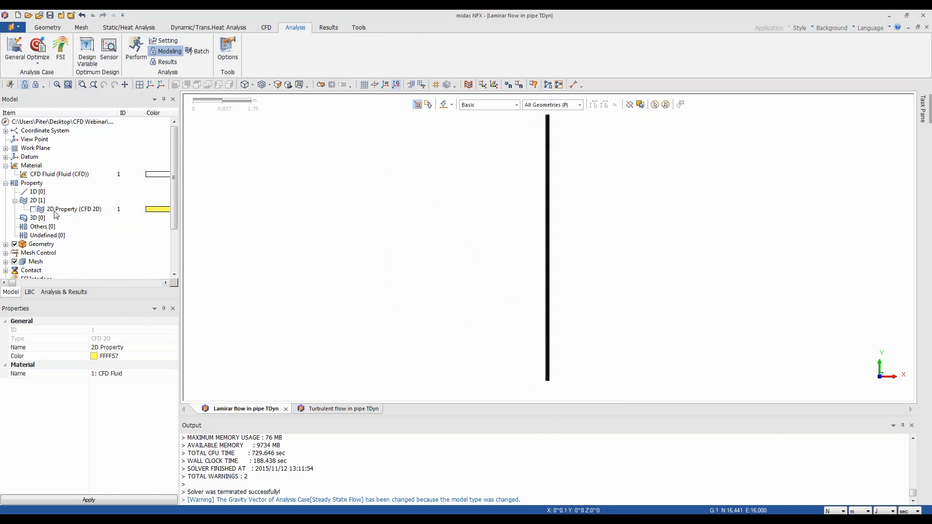
Expand the mesh sets and measure the point-to-point distance across the lower edge of the Axisymmetric Pipe Mesh.
drag(173, 213, 173, 262)
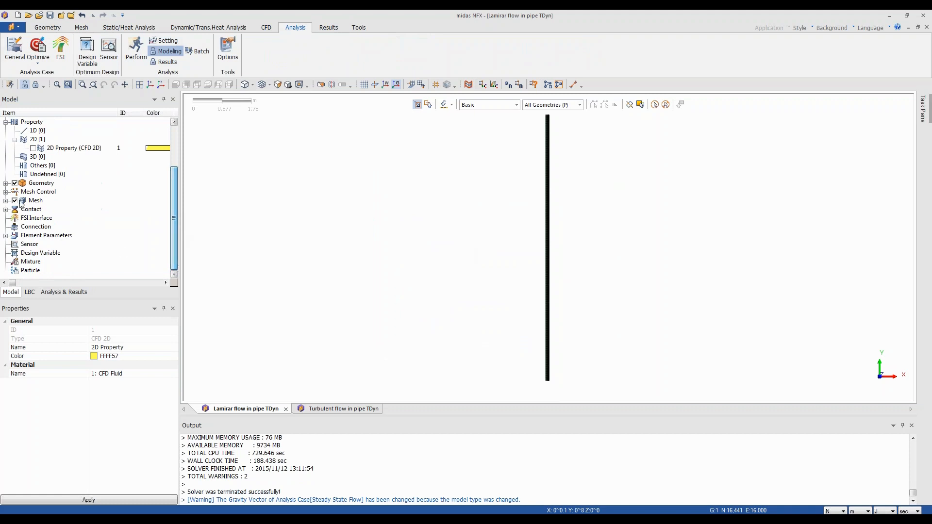
click(6, 200)
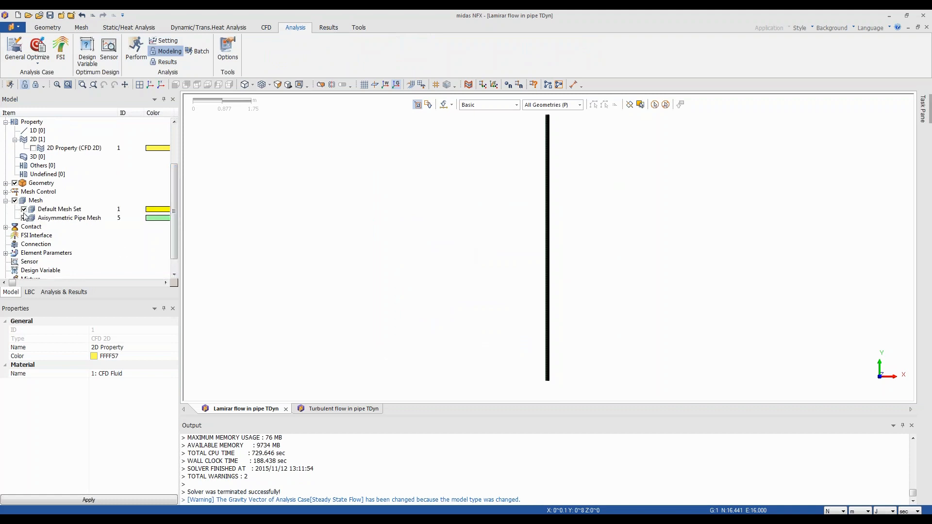
scroll(522, 401, up, 5)
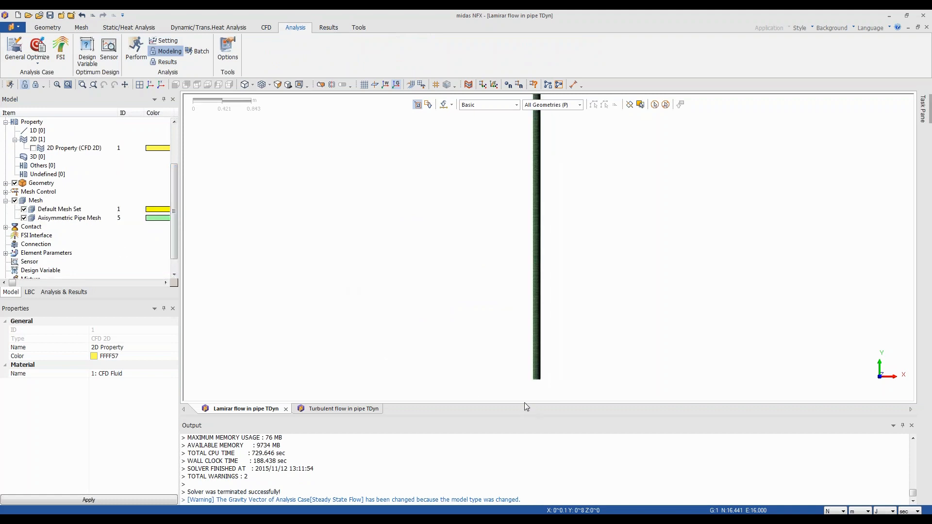
scroll(526, 402, up, 8)
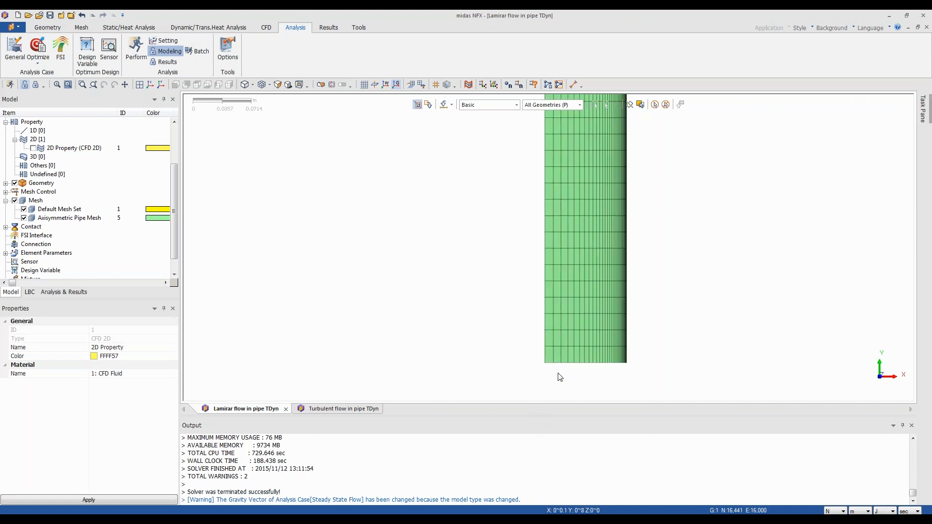
click(573, 86)
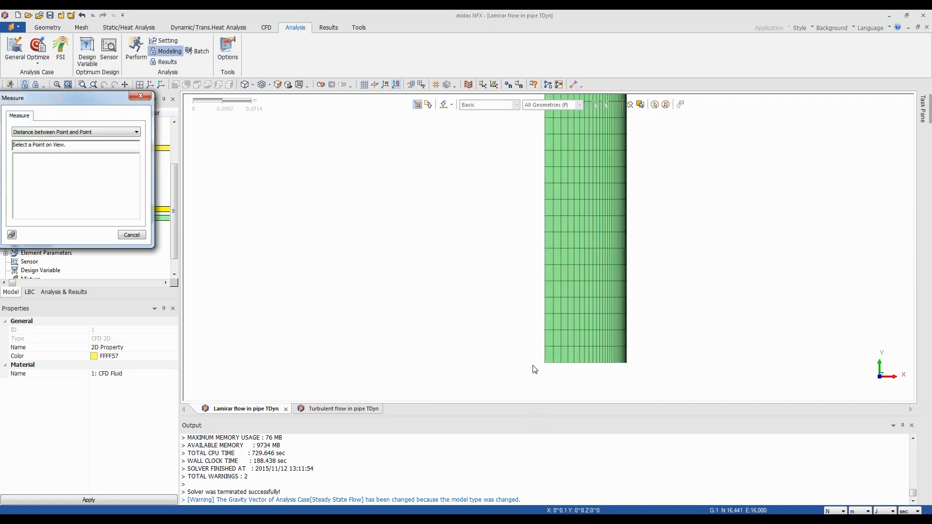
click(633, 368)
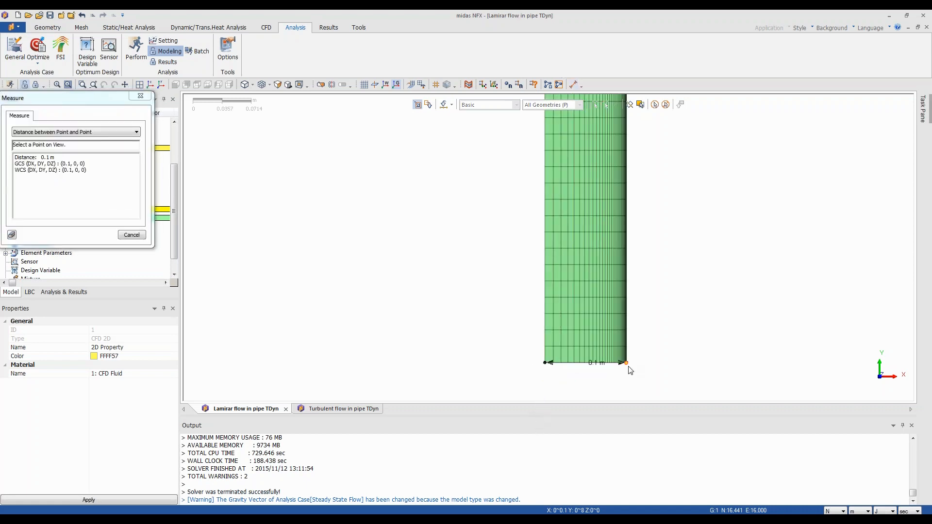
scroll(568, 394, up, 3)
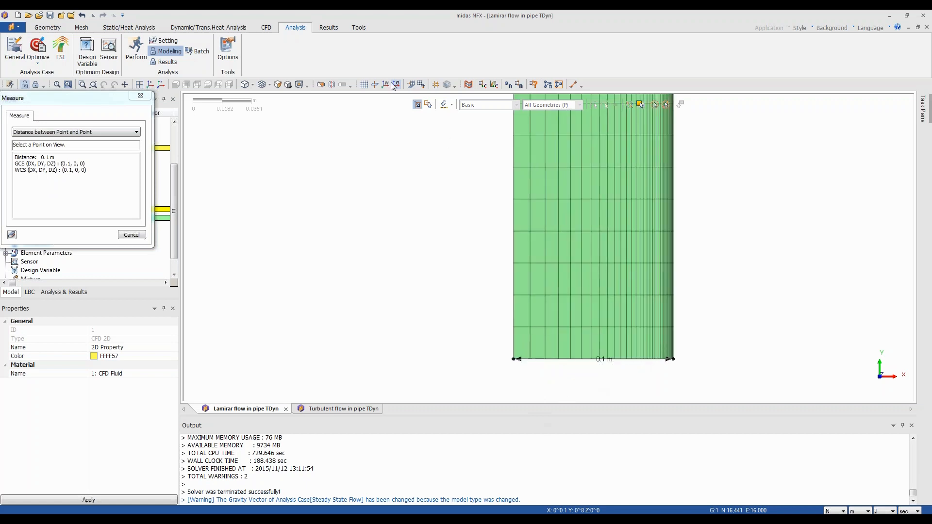
Show the work plane origin at the mesh's lower corner and inspect the mesh refinement toward the pipe wall.
click(375, 84)
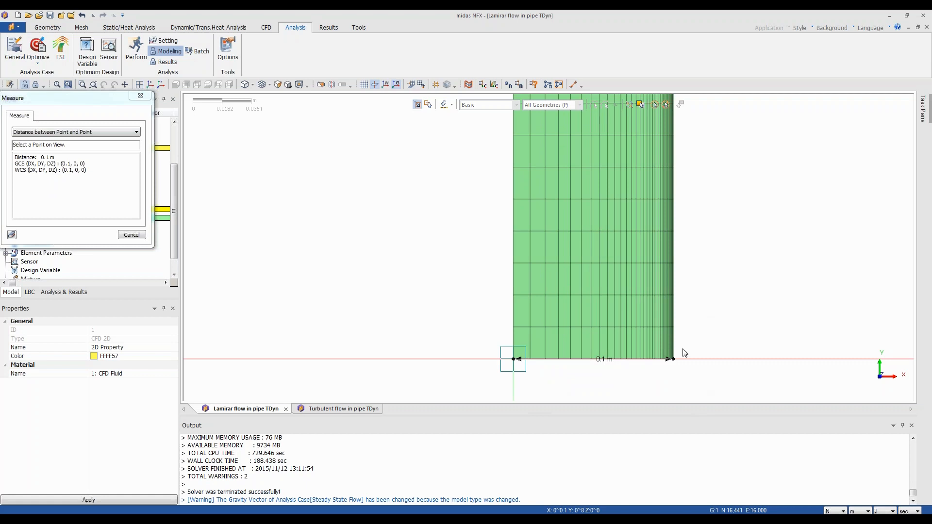
scroll(701, 323, up, 2)
scroll(708, 407, up, 6)
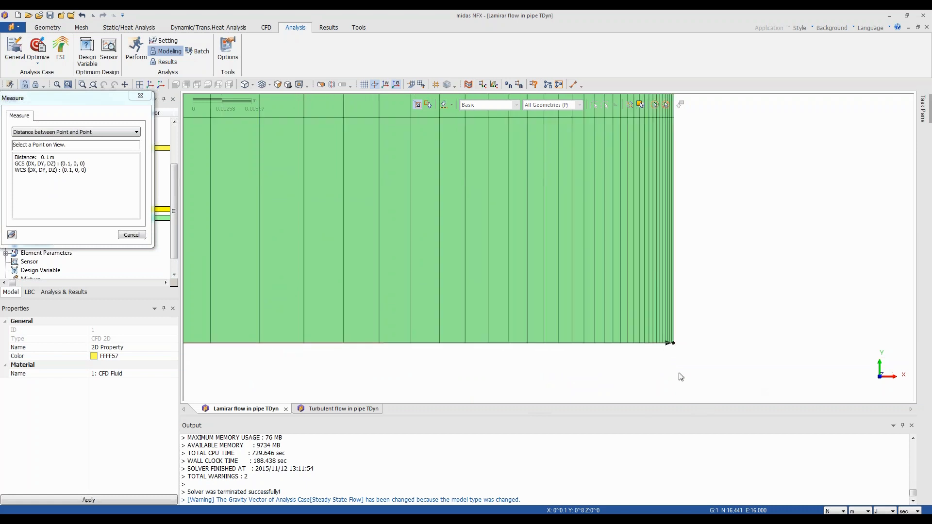
scroll(679, 356, up, 2)
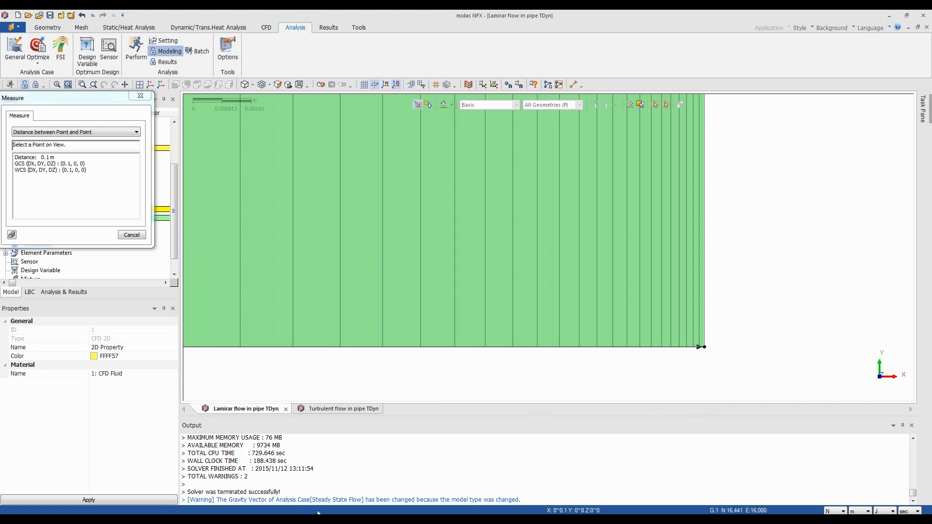
Switch to the CFD calculation sheet in Excel and review the input data on the Laminar and Turbulent sheets.
mouse_move(464, 519)
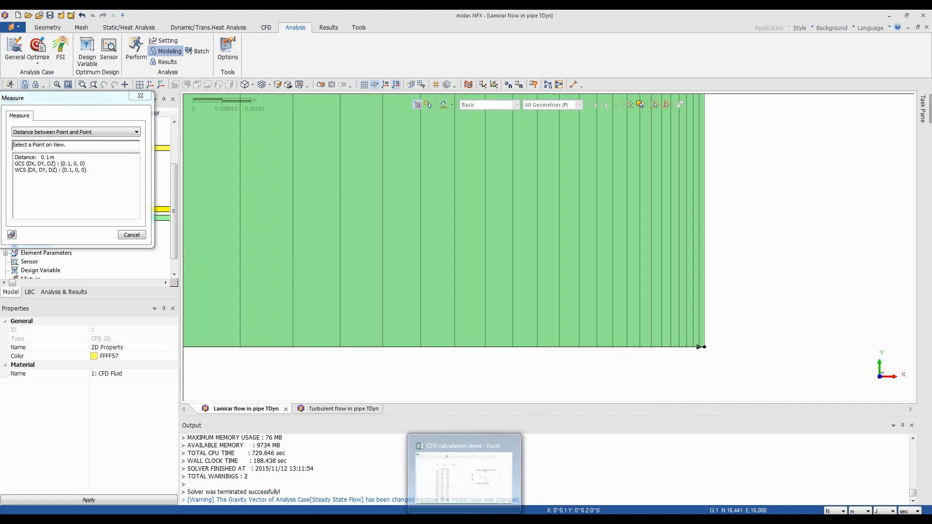
click(464, 518)
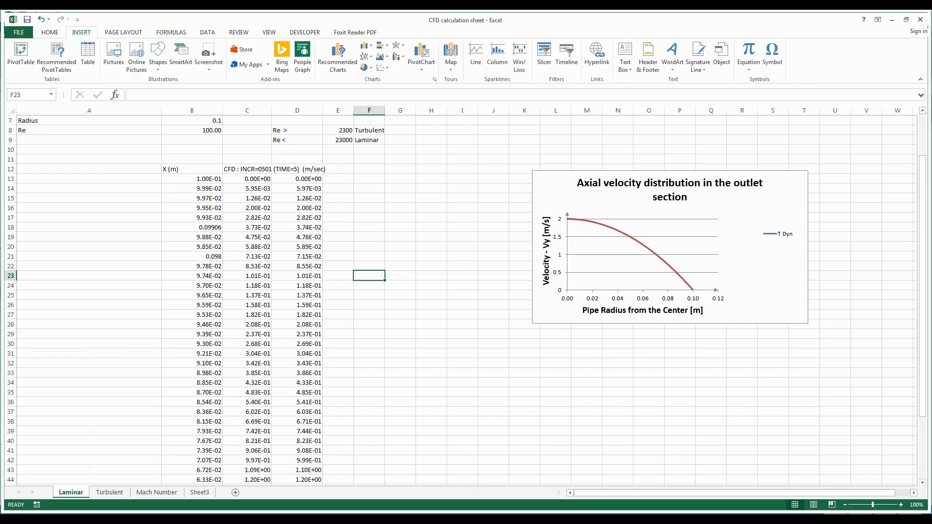
click(108, 422)
scroll(107, 423, up, 2)
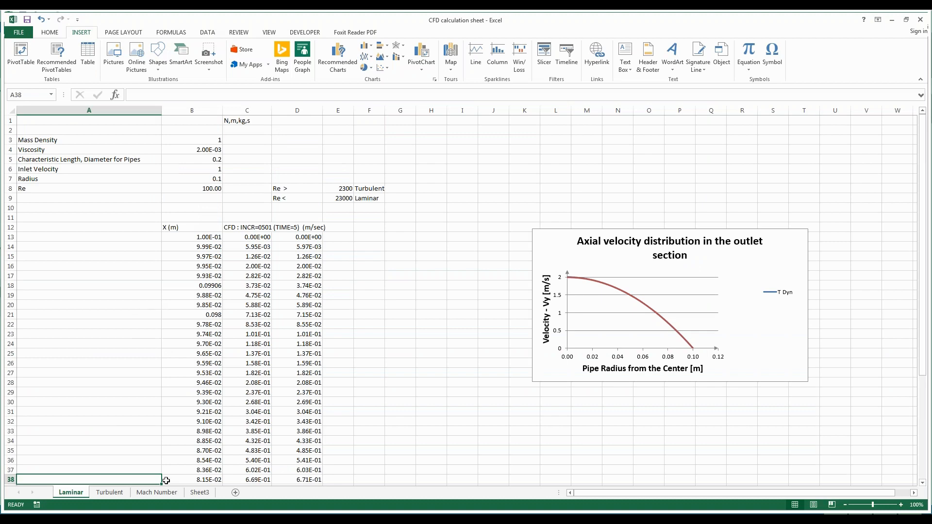
click(110, 493)
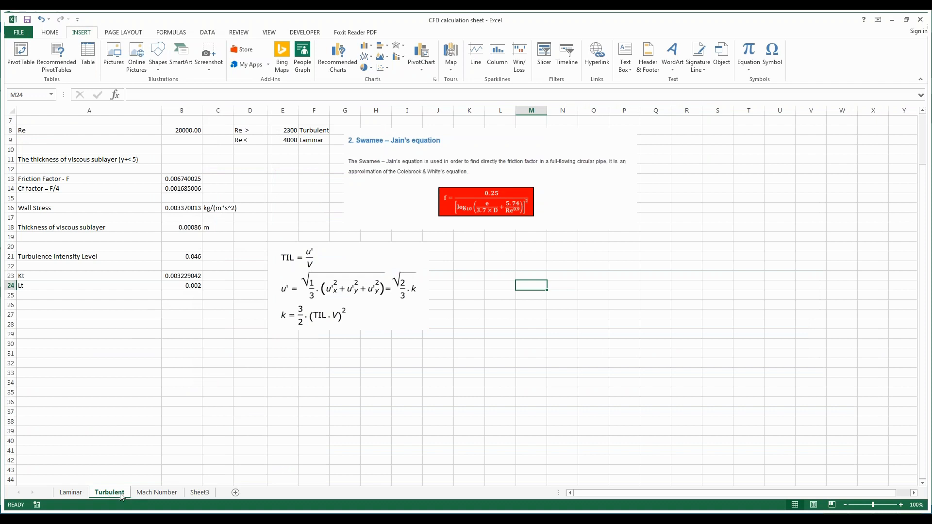
scroll(221, 405, up, 2)
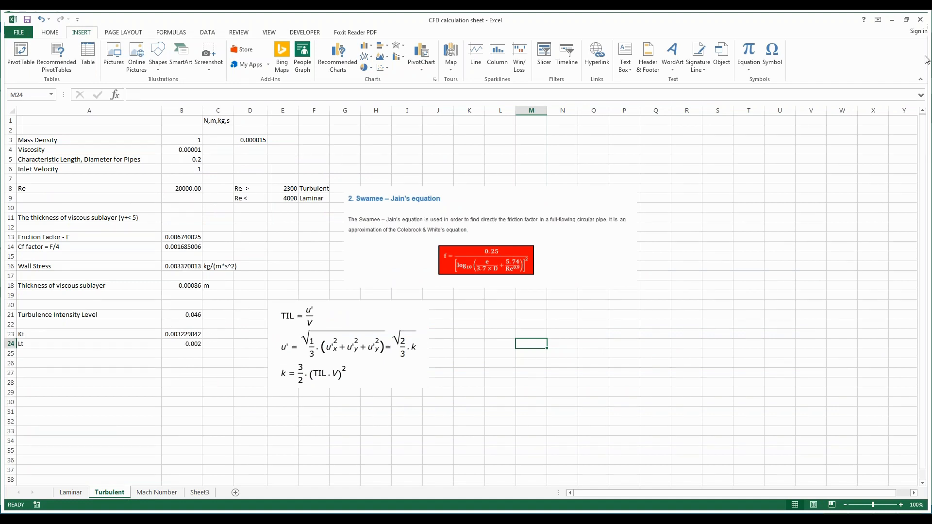
Return to midas NFX, close the distance measurement and inspect the element layers next to the pipe wall.
click(892, 20)
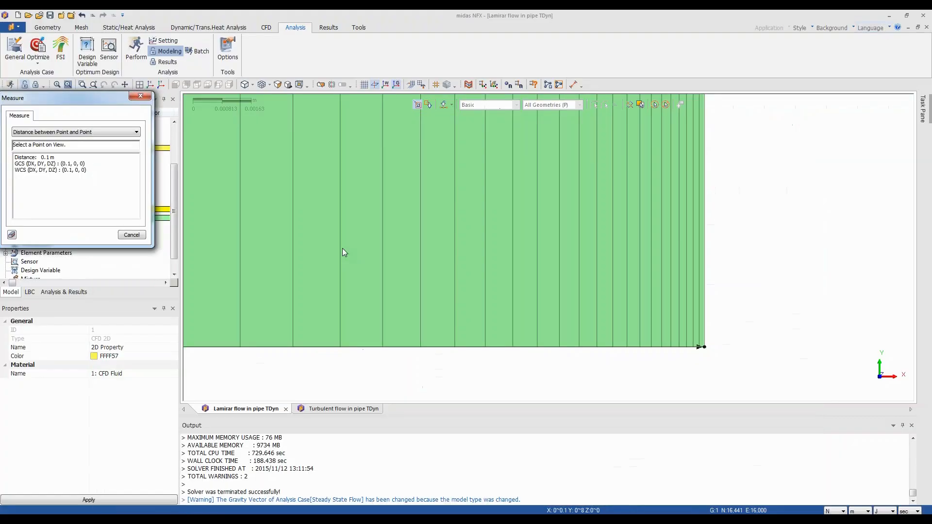
click(131, 235)
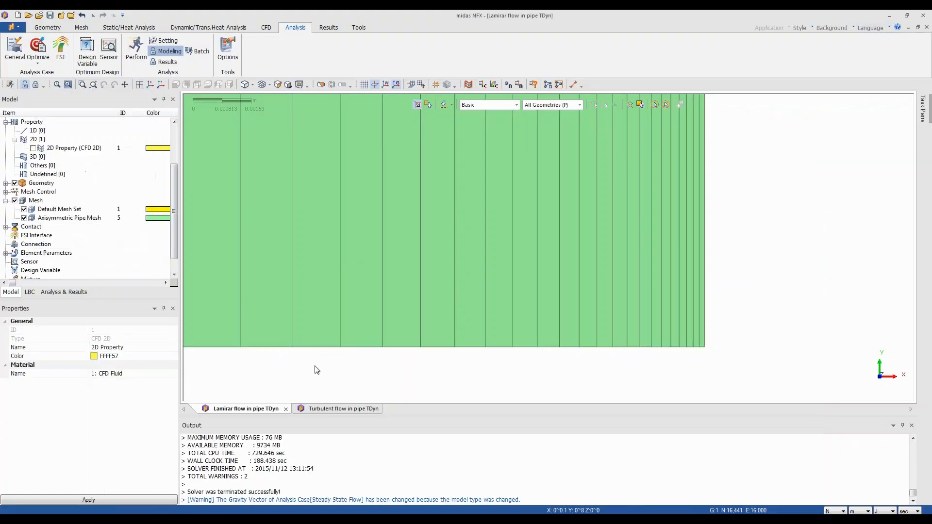
scroll(462, 375, down, 5)
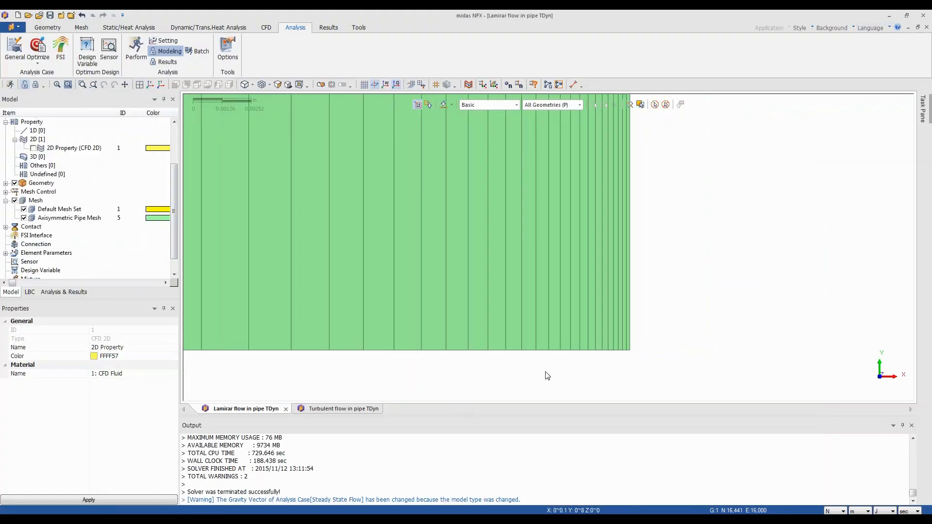
scroll(519, 372, up, 1)
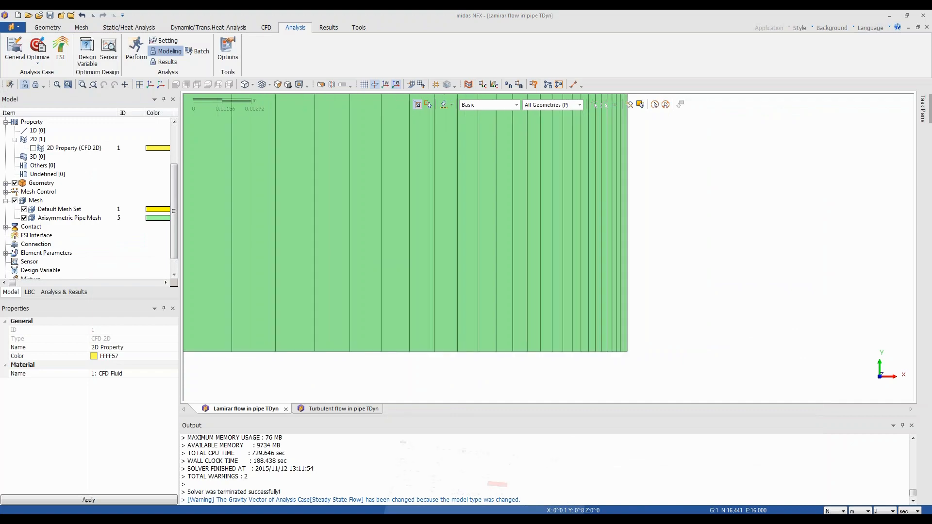
Switch to Excel and inspect the formula for the thickness of the viscous sublayer in cell B18.
click(483, 519)
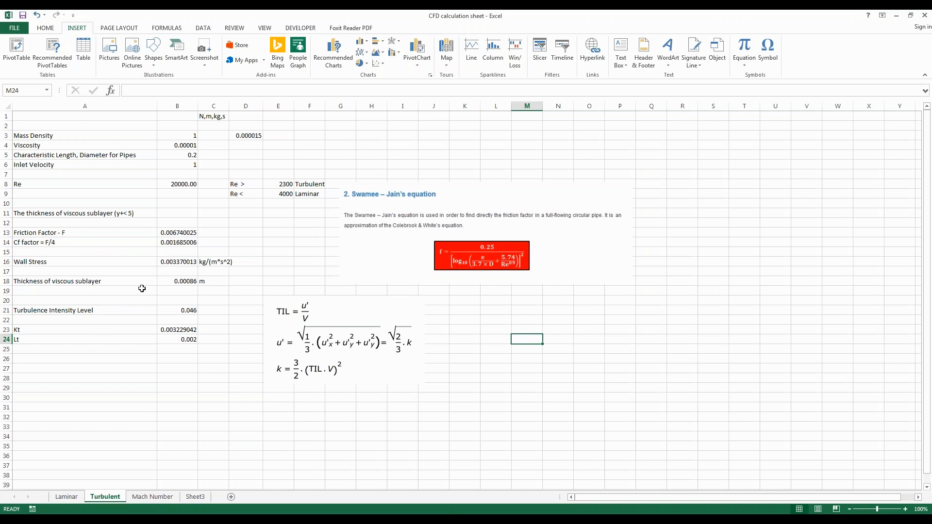
click(185, 282)
double_click(185, 281)
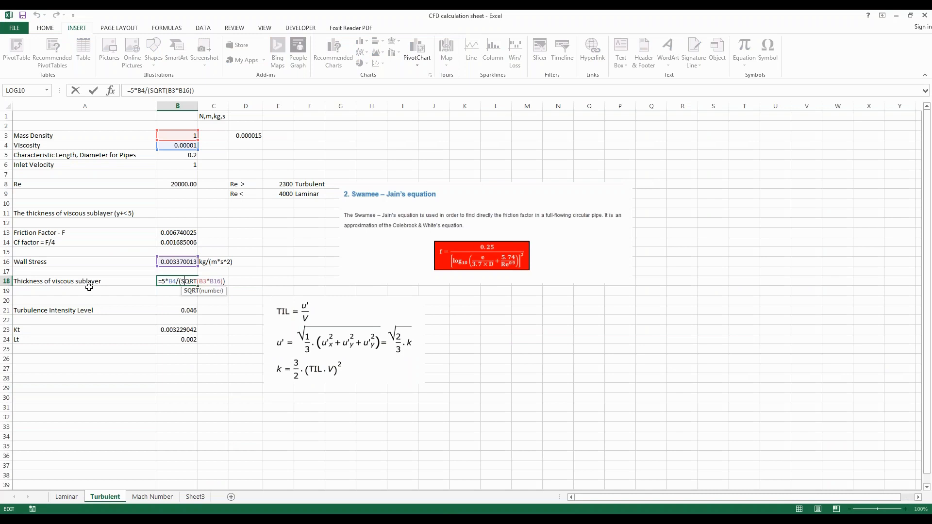
key(Escape)
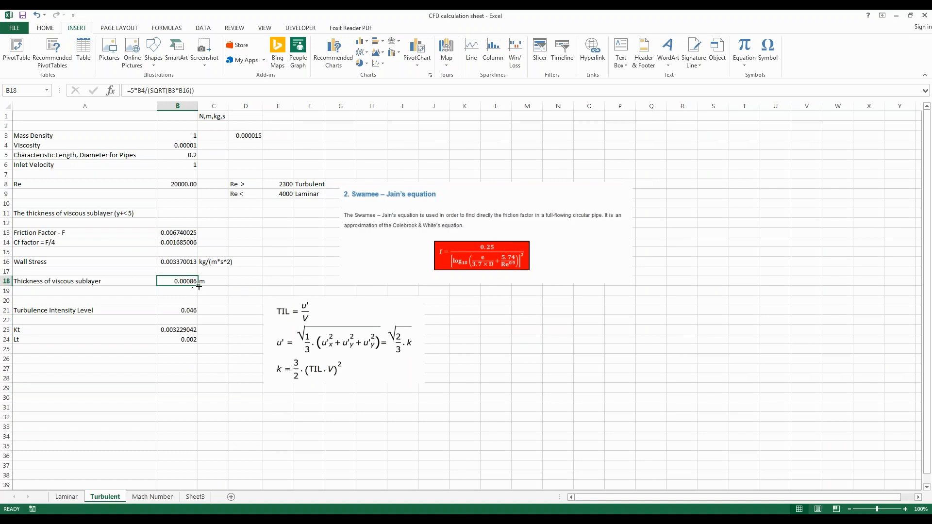
Switch to midas NFX and start a point-to-point distance measurement with the grid, point, end, middle and center snaps turned off.
key(alt+Tab)
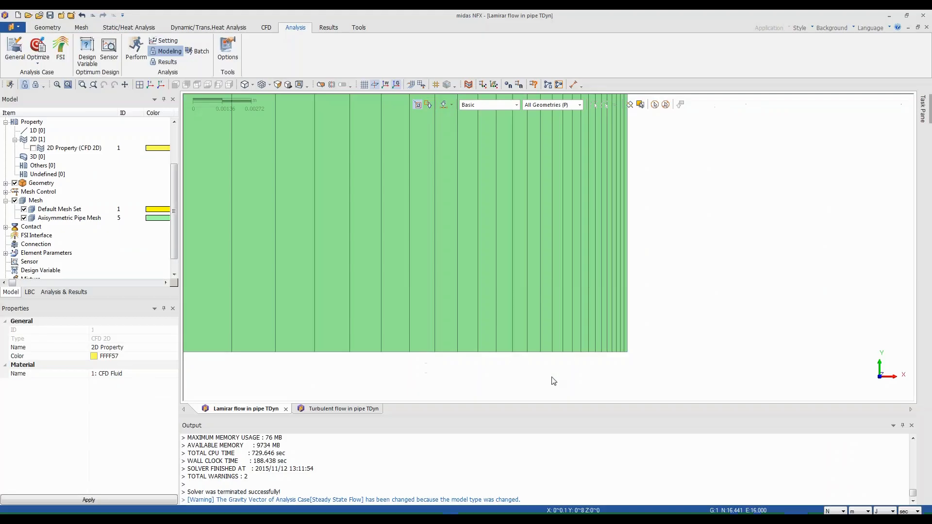
scroll(618, 380, up, 5)
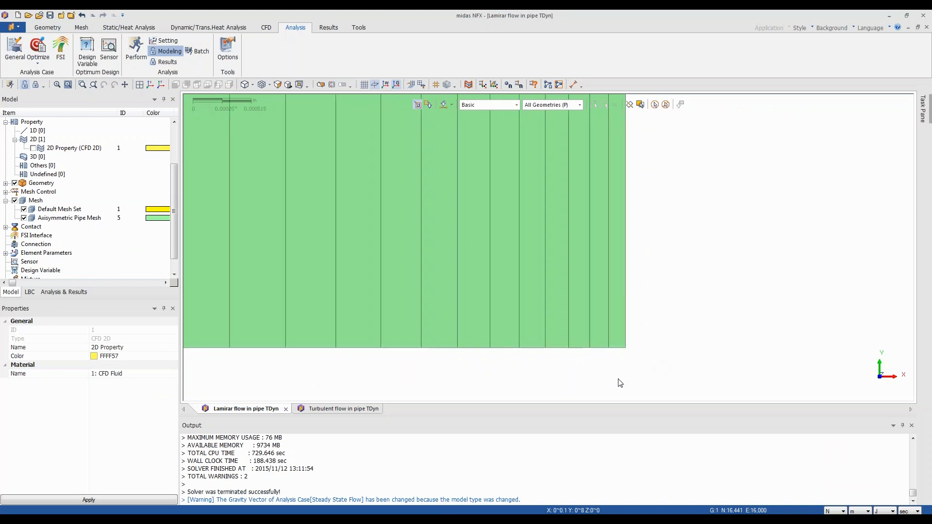
click(547, 84)
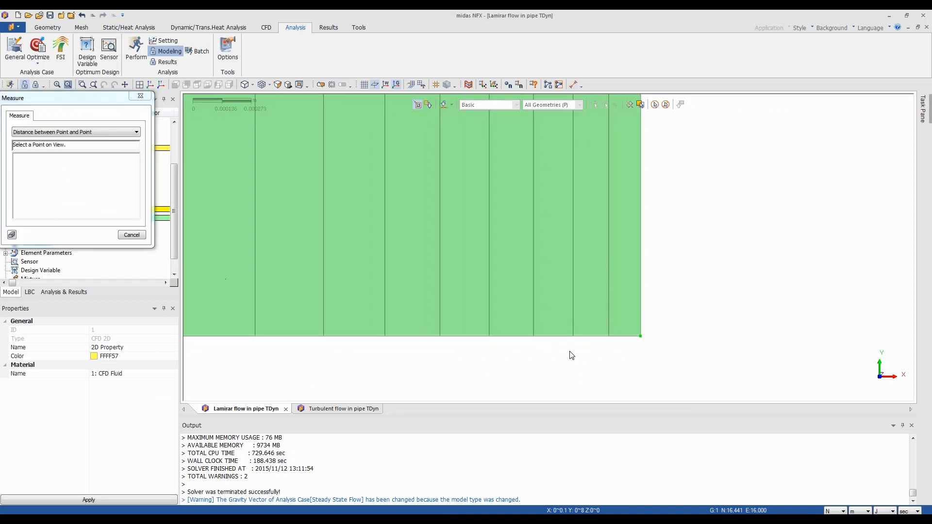
click(436, 84)
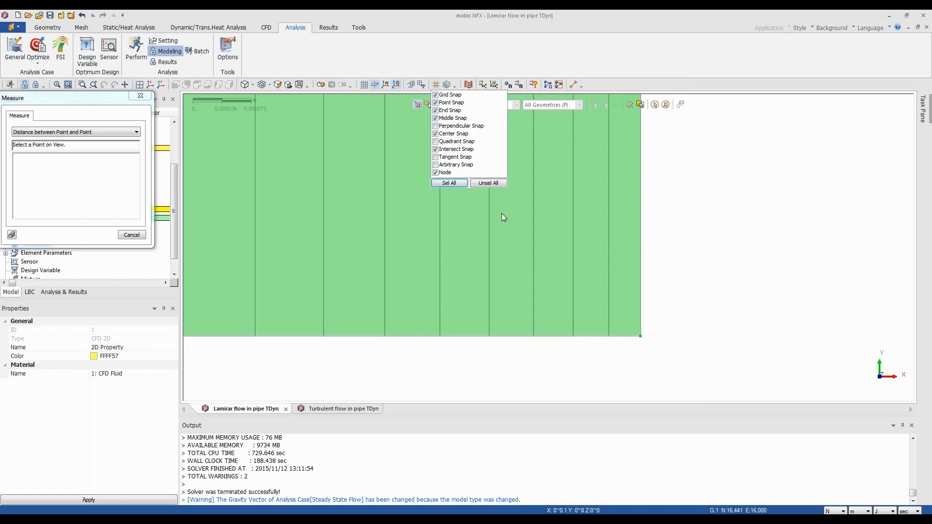
click(437, 95)
click(436, 102)
click(436, 111)
click(436, 119)
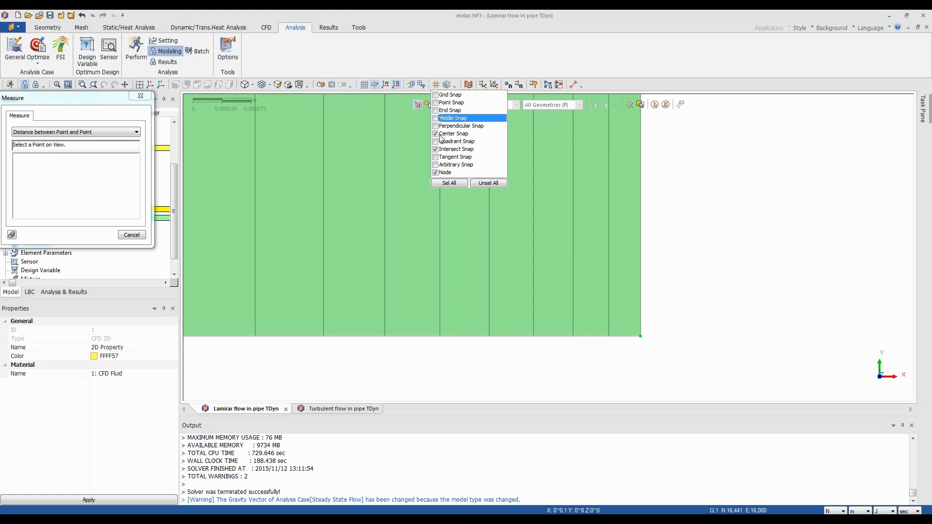
click(436, 134)
Measure the width of the element layer next to the pipe wall, inspect the neighbouring layers and close the measurement.
click(609, 338)
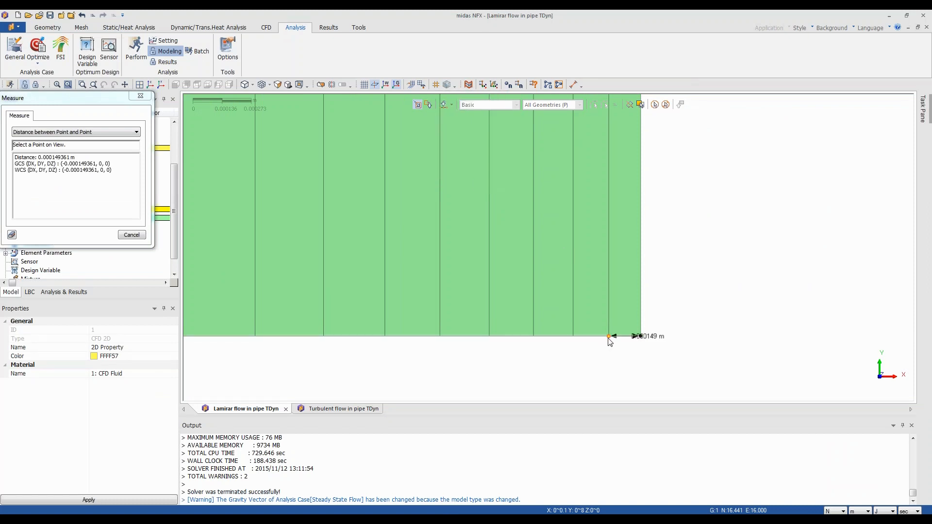
scroll(616, 350, up, 5)
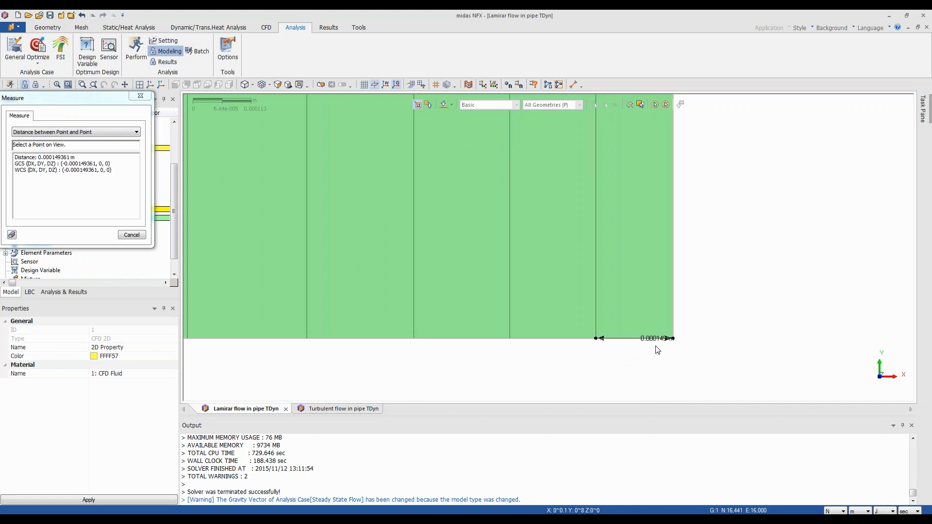
scroll(655, 355, up, 3)
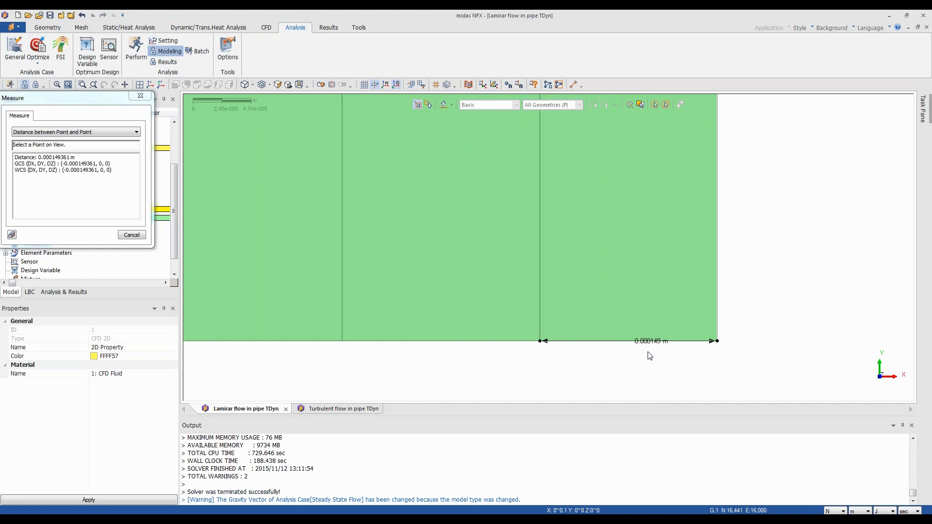
scroll(648, 354, down, 4)
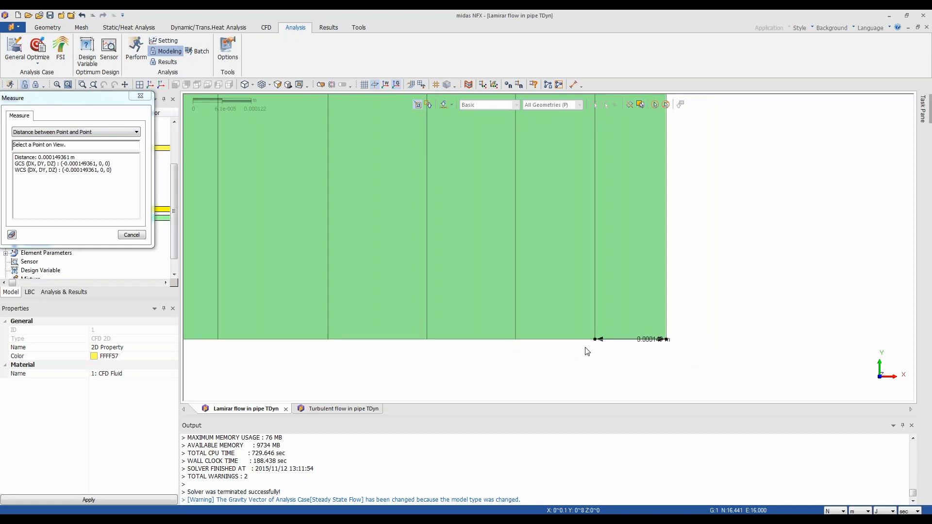
scroll(587, 353, down, 2)
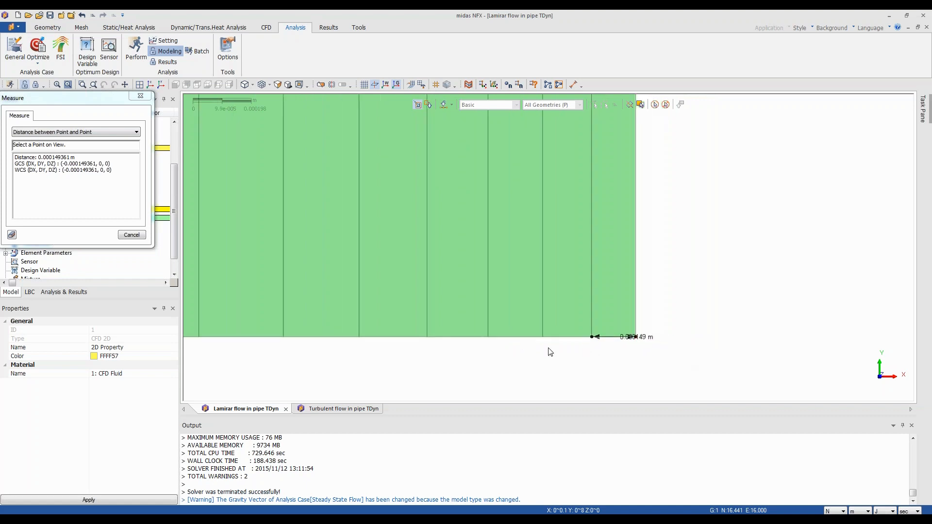
scroll(552, 351, down, 1)
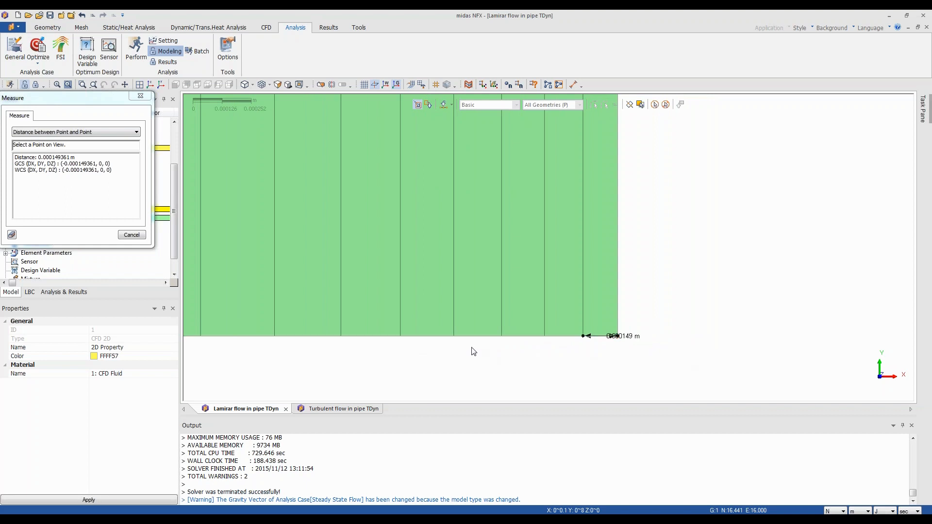
scroll(468, 353, down, 3)
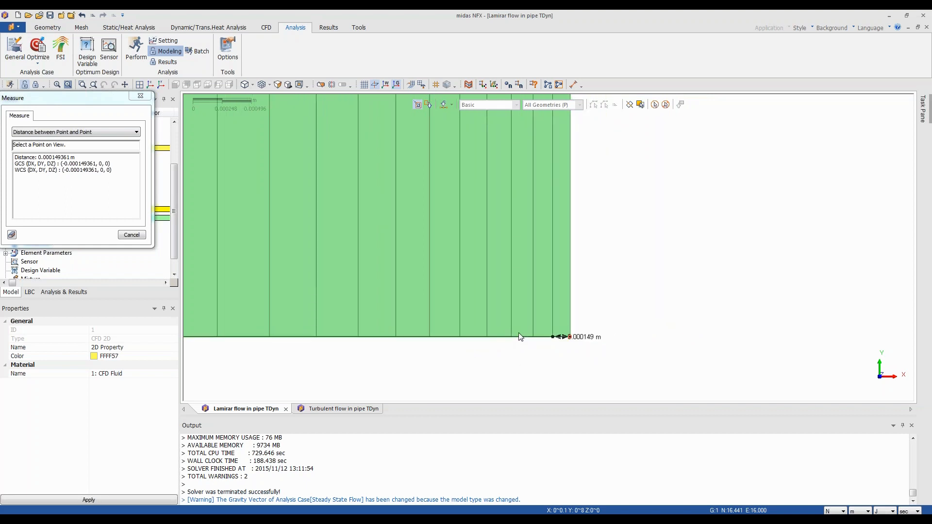
scroll(516, 362, down, 1)
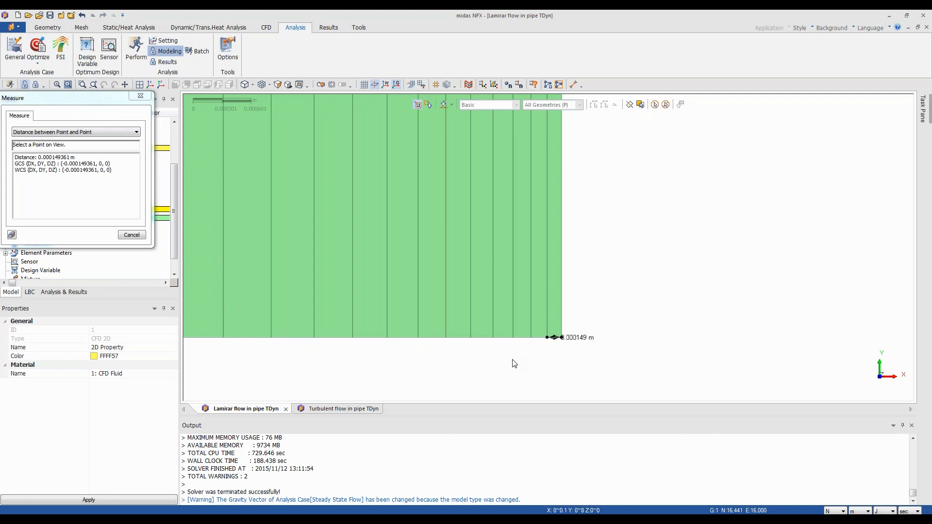
scroll(515, 364, down, 4)
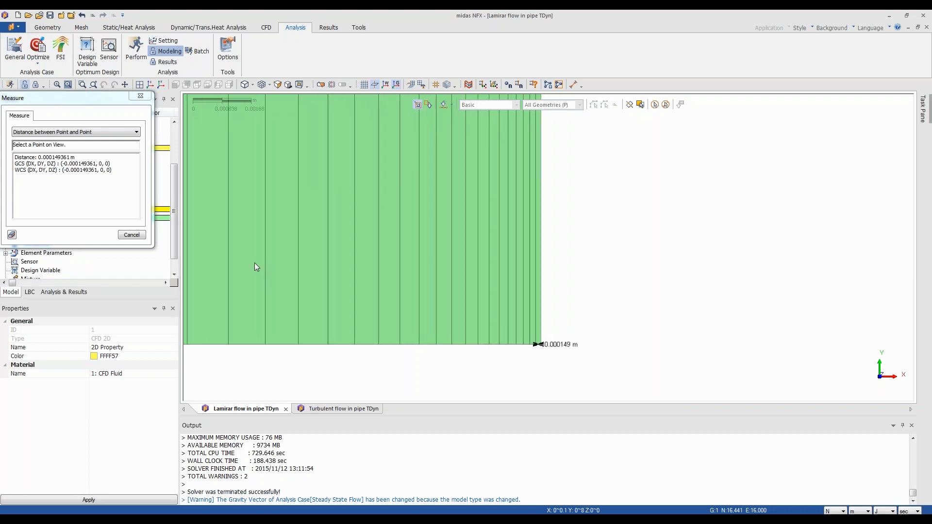
click(132, 235)
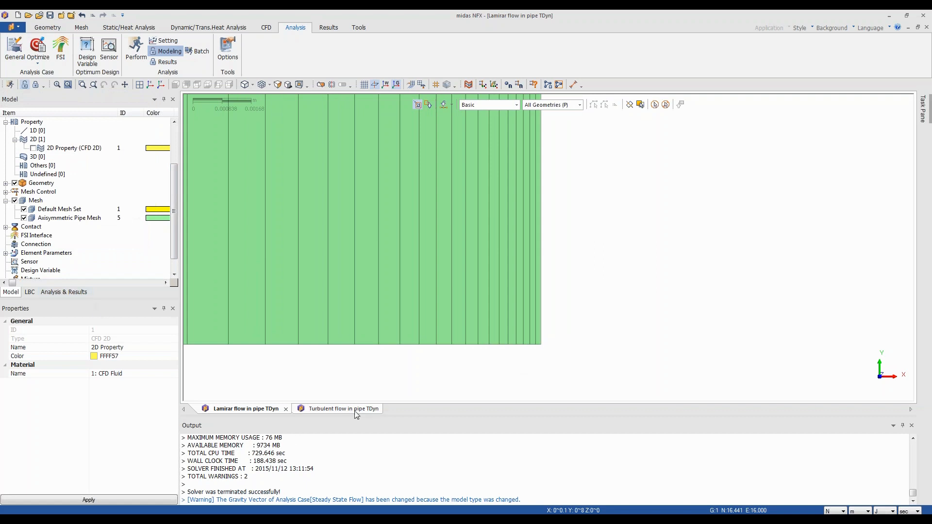
click(63, 292)
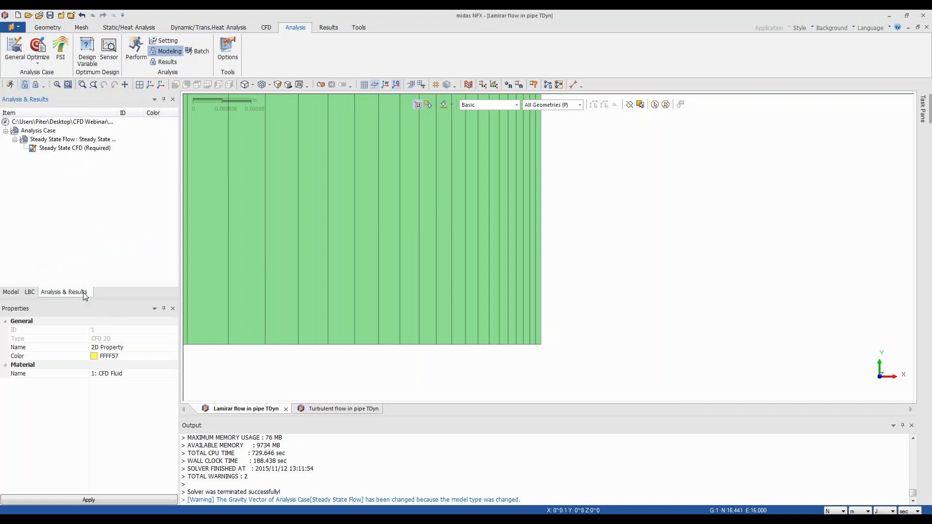
click(68, 140)
right_click(68, 139)
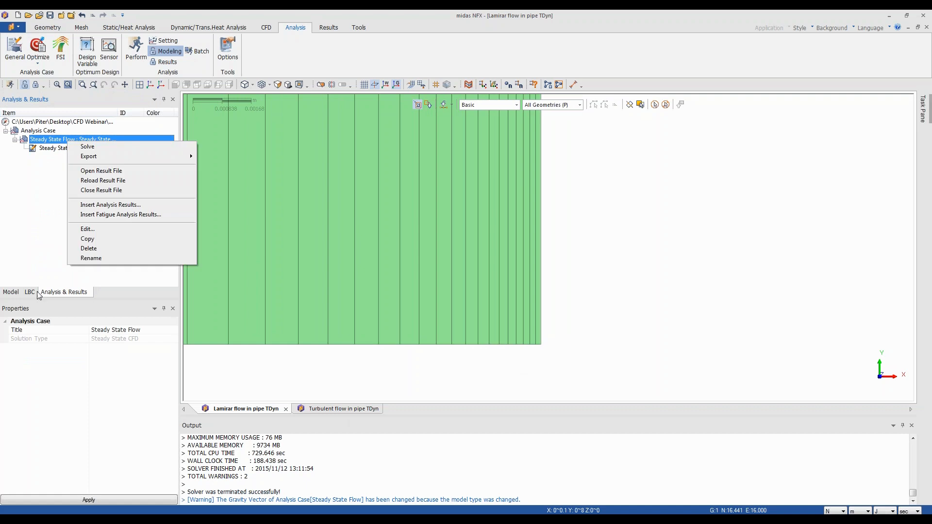
Expand CFD Boundary Set-1 to list the conditions defined under Inlet, Outlet and Wall.
click(30, 291)
click(6, 226)
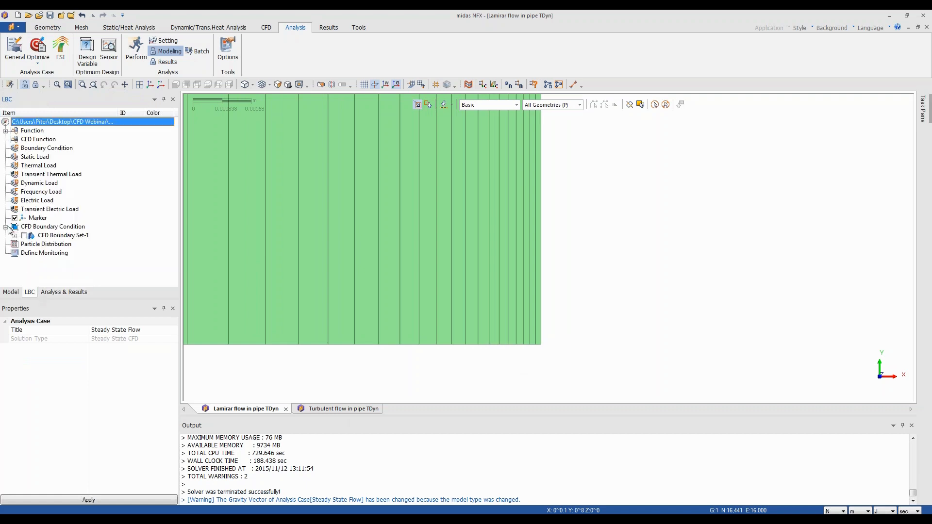
click(15, 236)
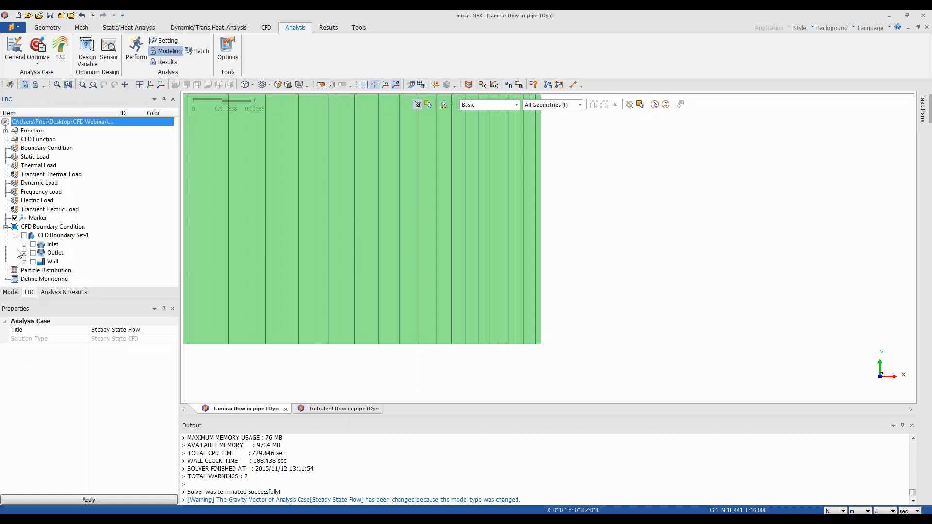
click(23, 244)
click(24, 262)
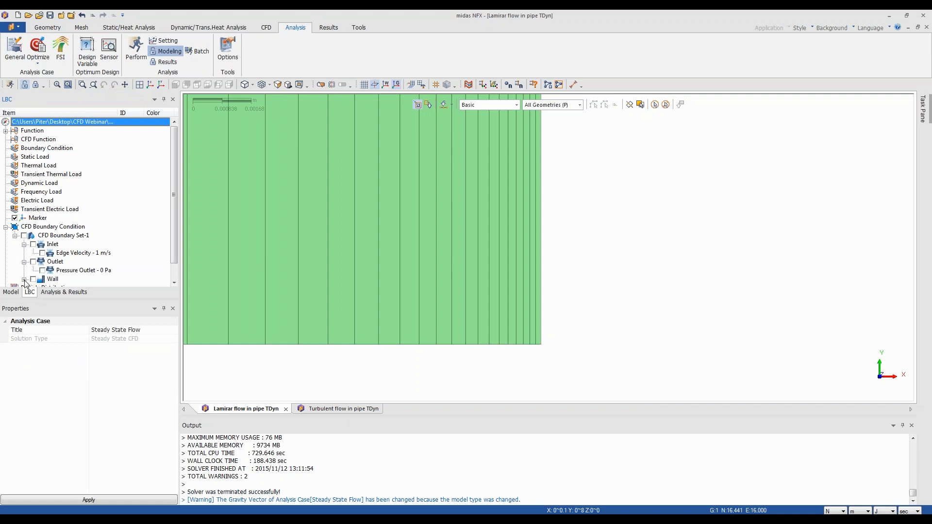
click(24, 280)
scroll(173, 243, down, 1)
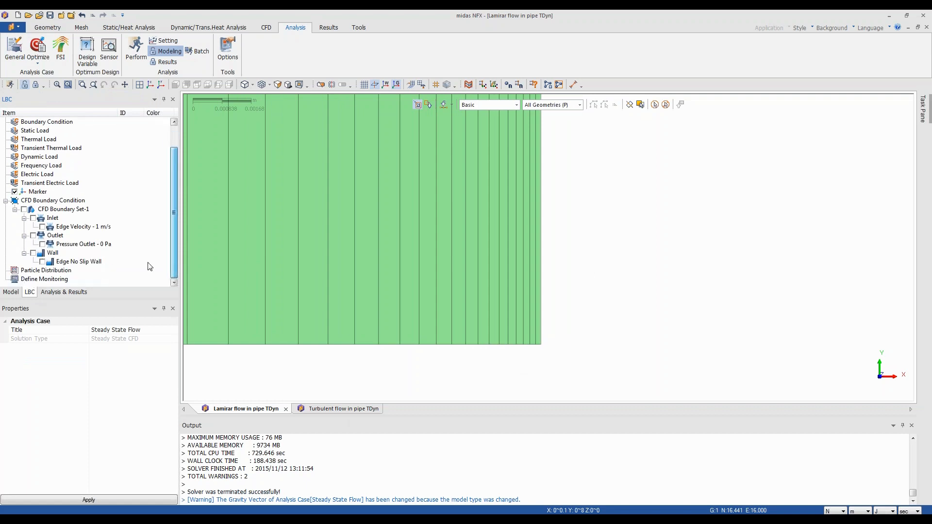
Review the settings and assigned edge of the Edge Velocity - 1 m/s inlet condition, closing it without changes.
right_click(90, 228)
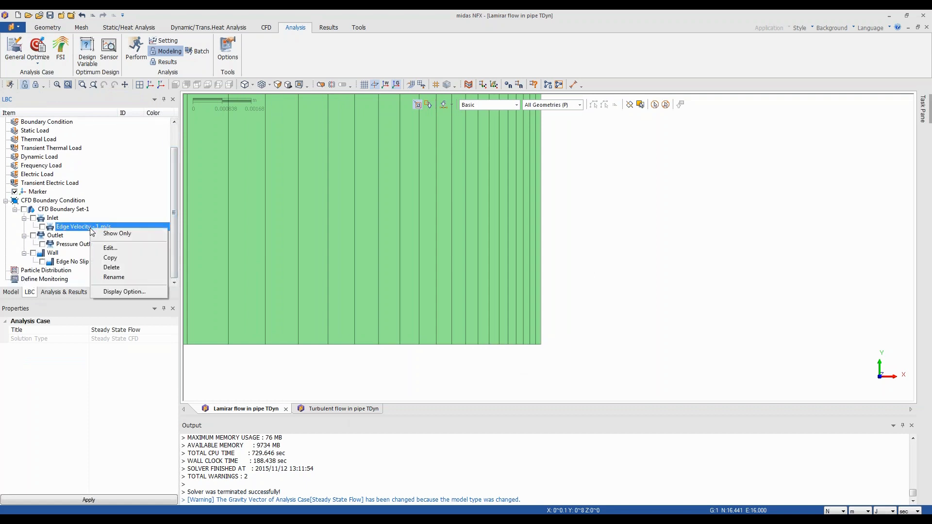
click(113, 249)
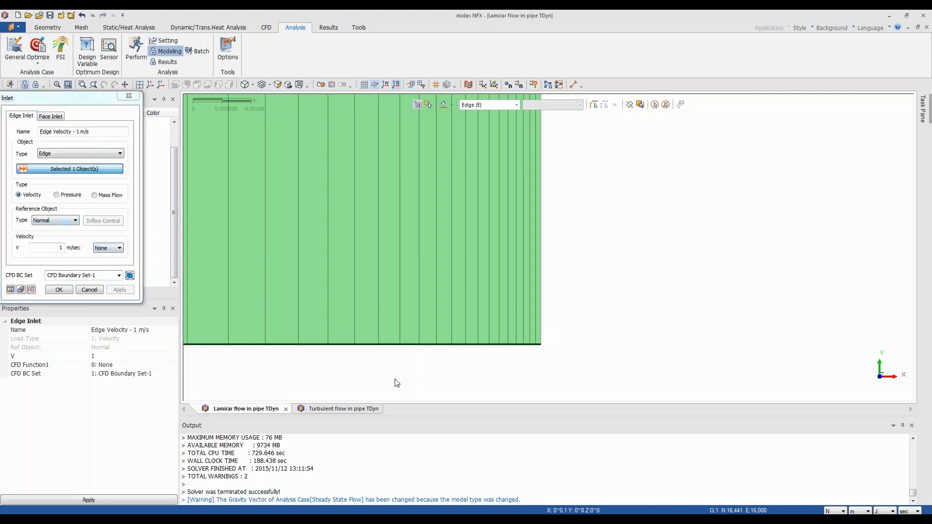
scroll(581, 378, down, 8)
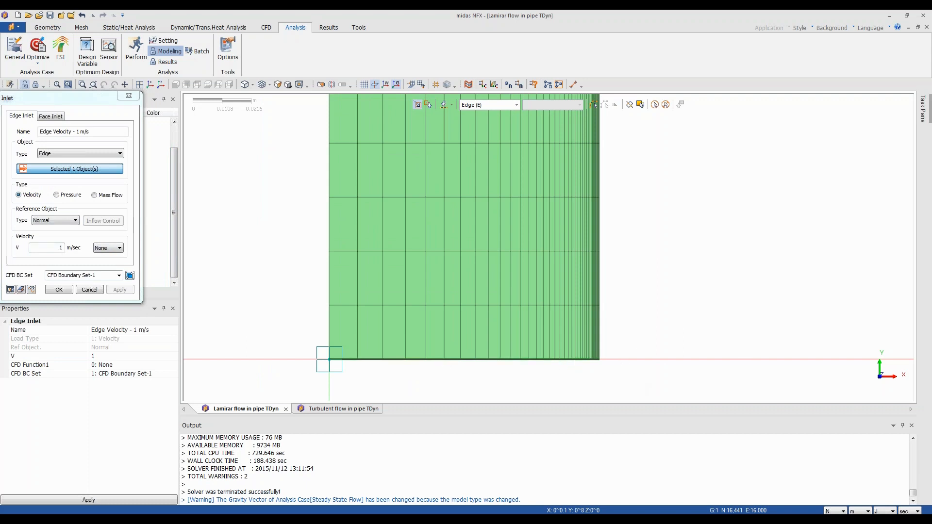
click(88, 290)
Inspect the pipe's upper outlet end and review the Pressure Outlet - 0 Pa condition, closing it without changes.
scroll(350, 377, down, 10)
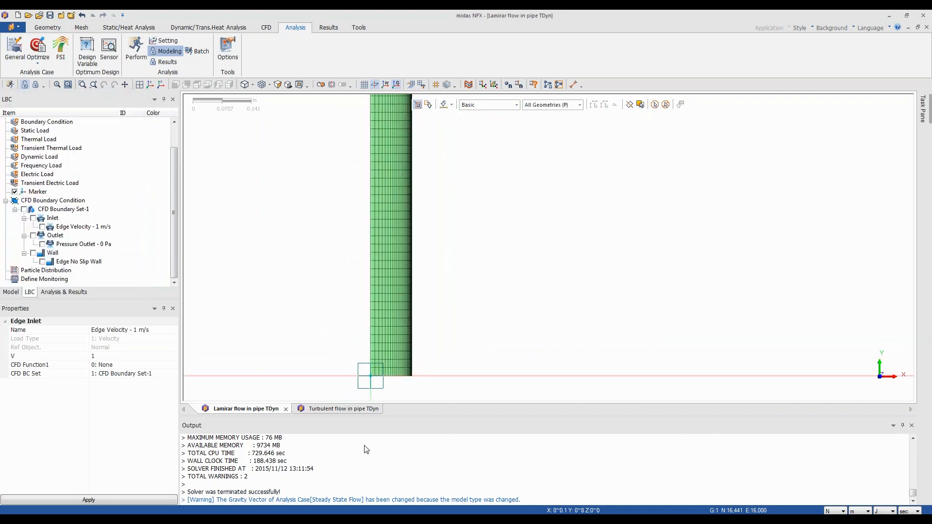
scroll(365, 454, down, 7)
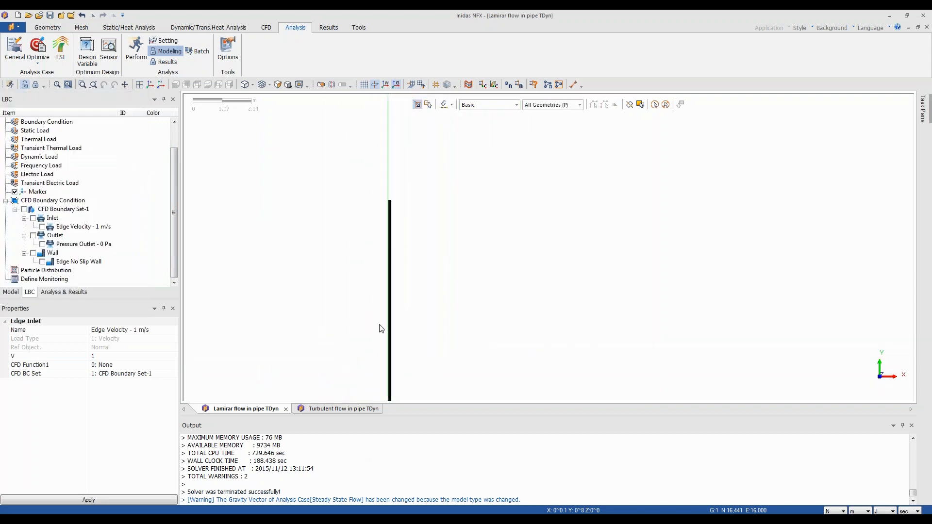
scroll(388, 193, up, 10)
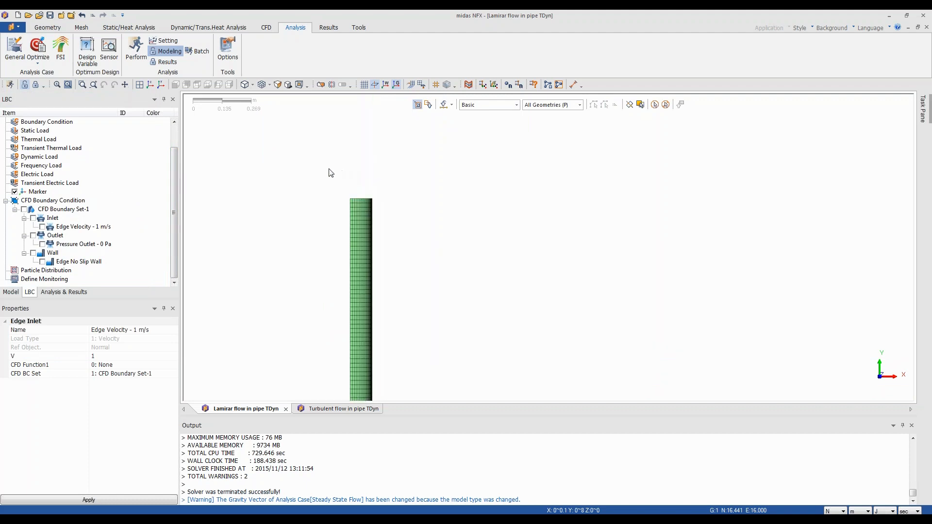
scroll(352, 214, up, 4)
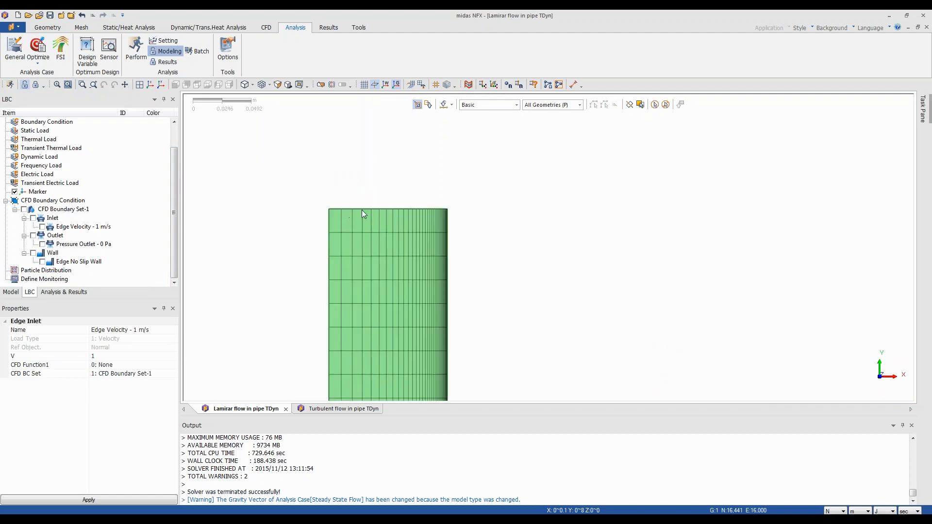
right_click(85, 246)
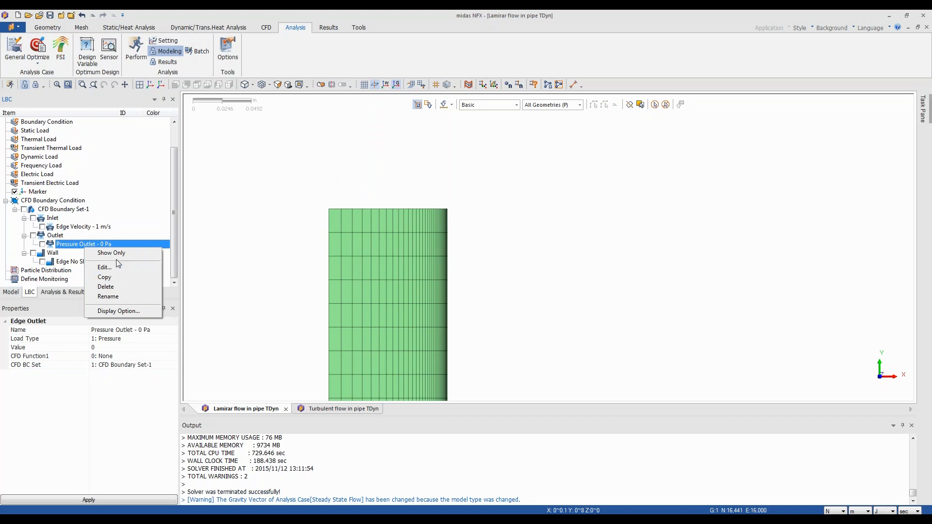
click(115, 266)
click(90, 276)
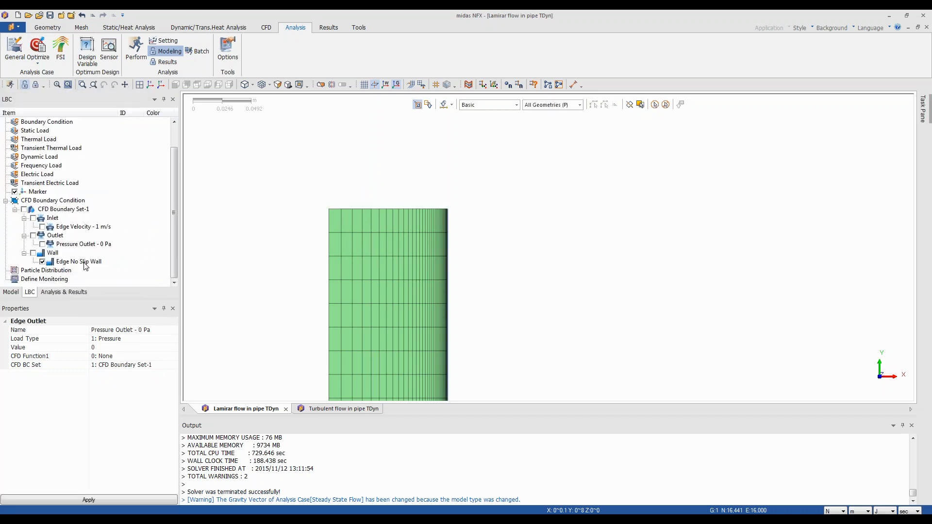
Display the Edge No Slip Wall condition and review its available wall types, closing it without changes.
click(80, 262)
right_click(85, 265)
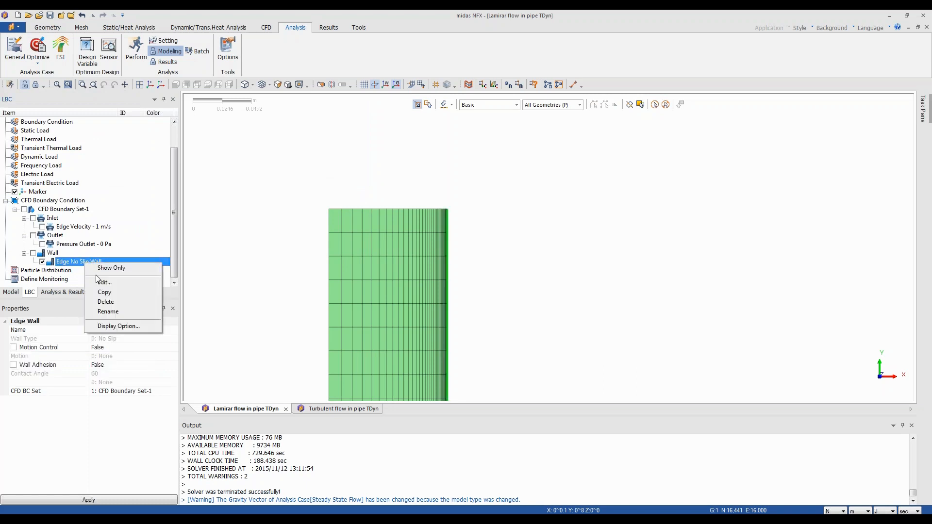
click(99, 280)
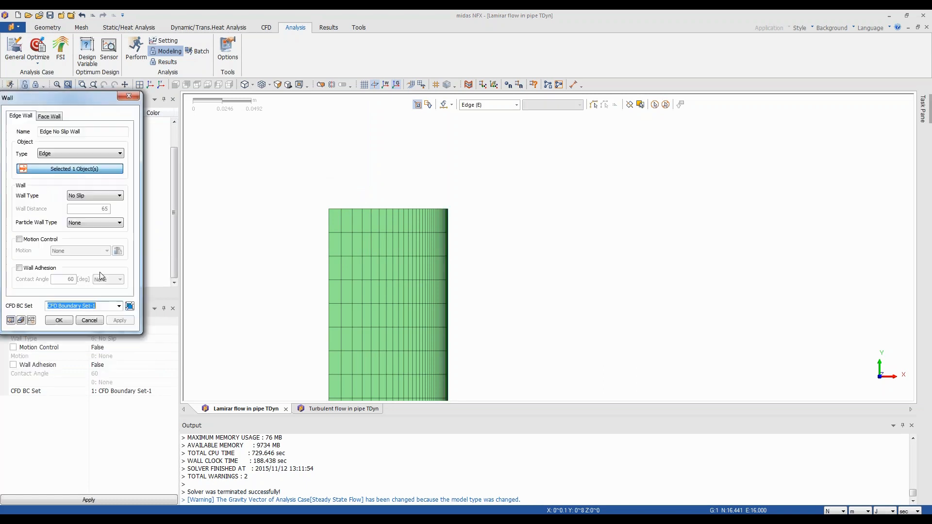
click(117, 196)
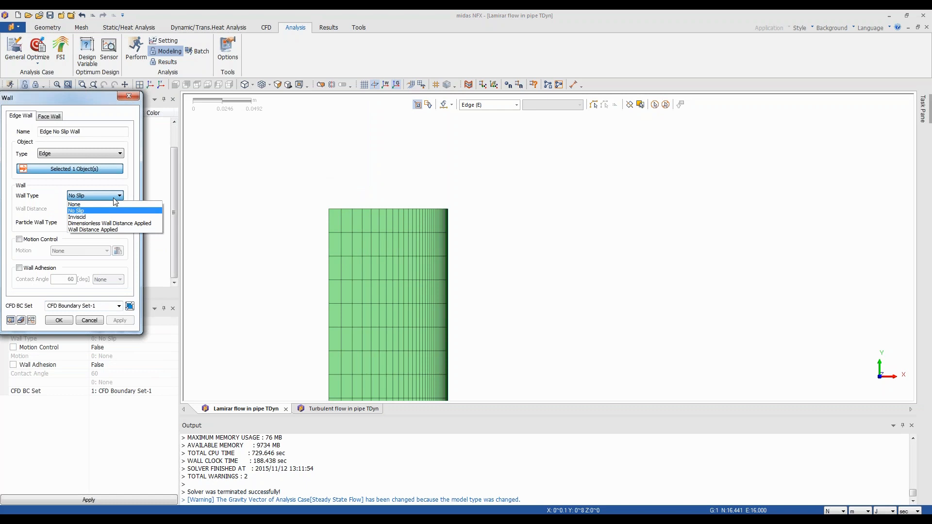
click(115, 200)
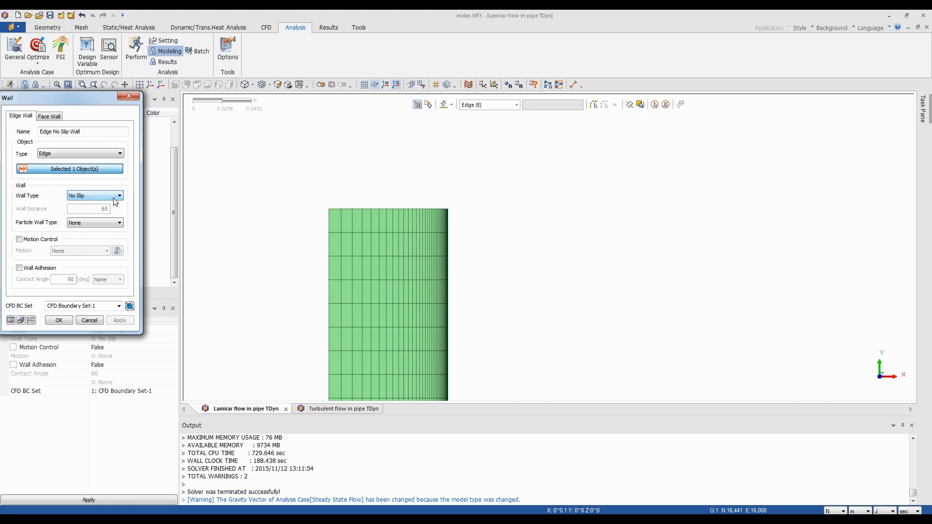
click(96, 321)
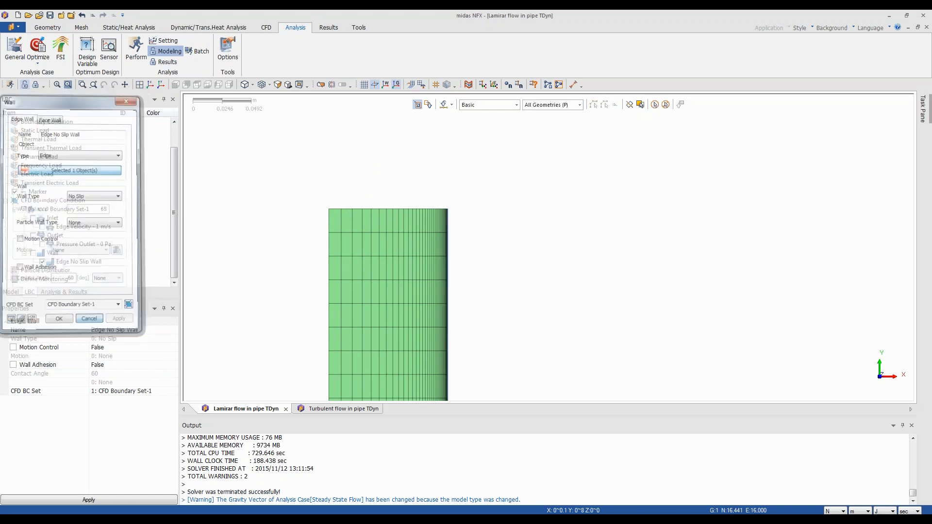
Open the analysis control settings of the Steady State Flow case and review its general parameters and initial field definition without changes.
click(77, 292)
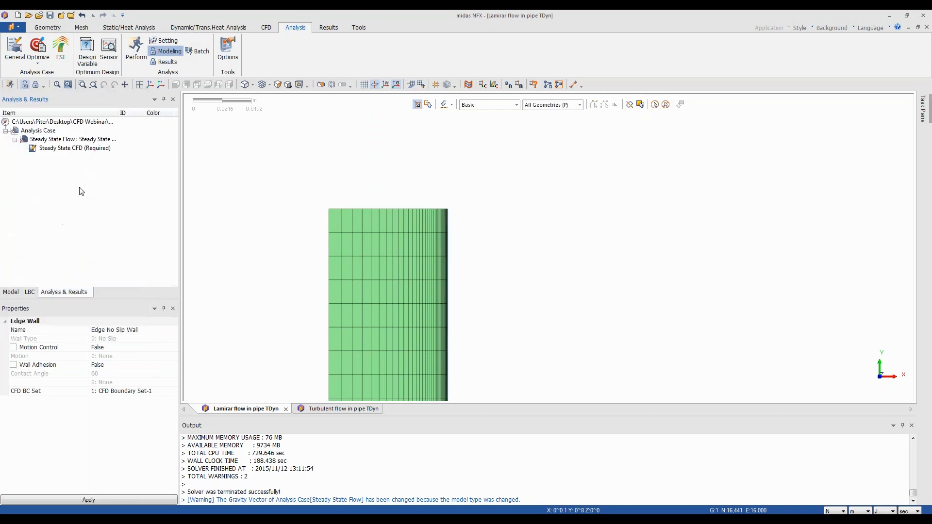
right_click(89, 141)
click(127, 231)
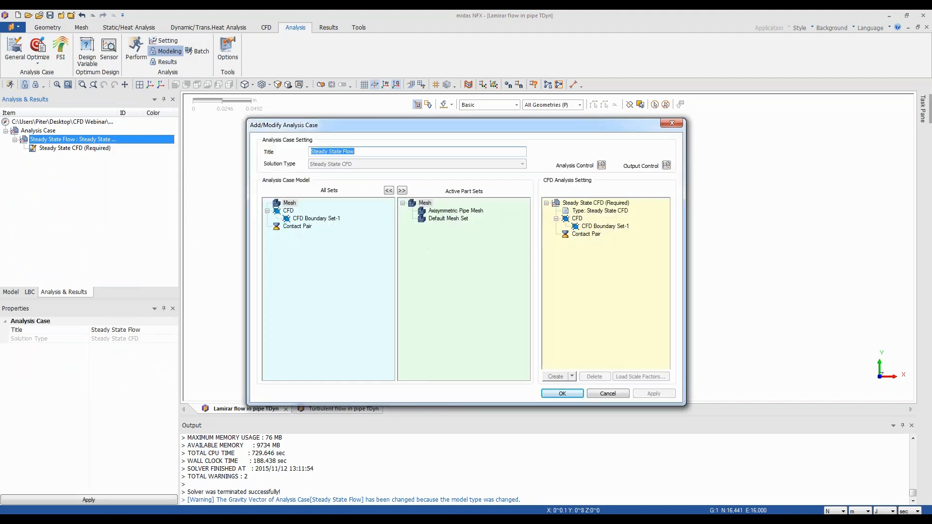
click(614, 205)
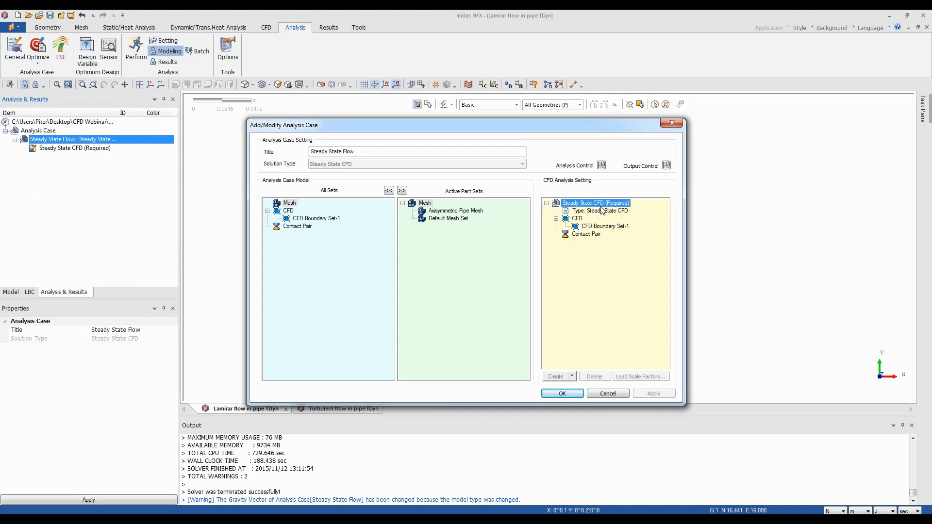
click(603, 167)
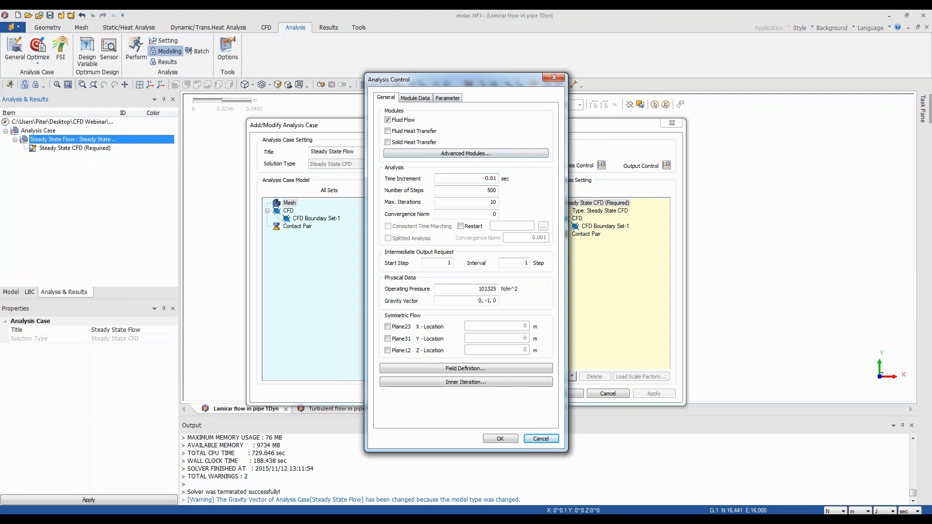
click(489, 370)
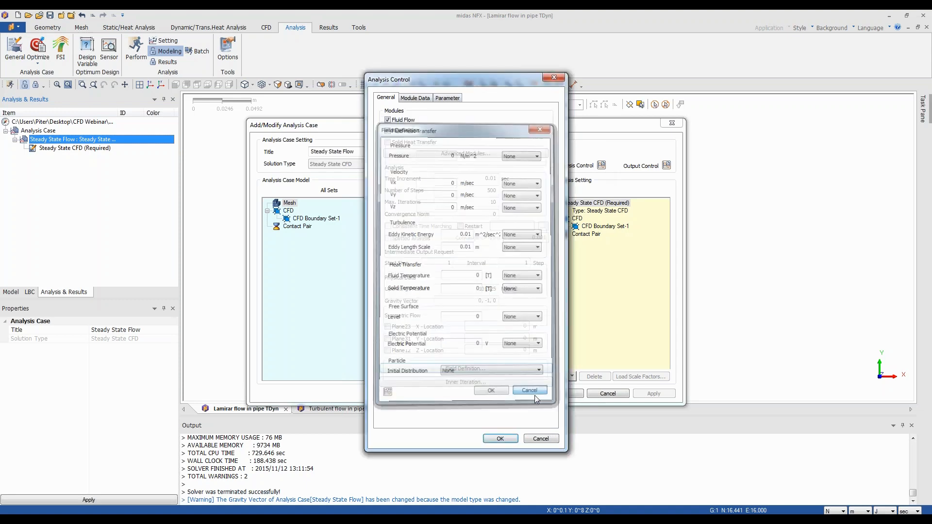
click(531, 393)
Check the turbulence model set in the Steady State Flow case's module data, closing the analysis case without changes.
click(421, 100)
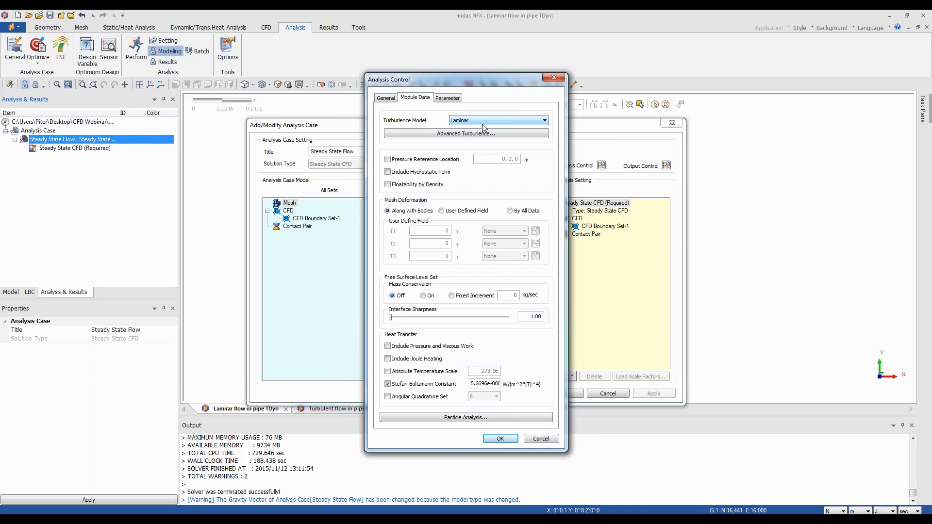
drag(495, 79, 500, 89)
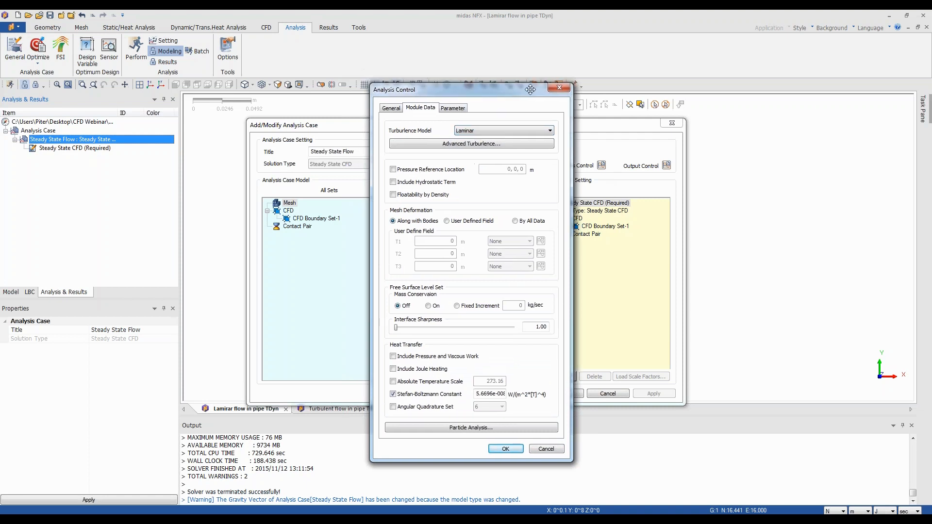
click(559, 88)
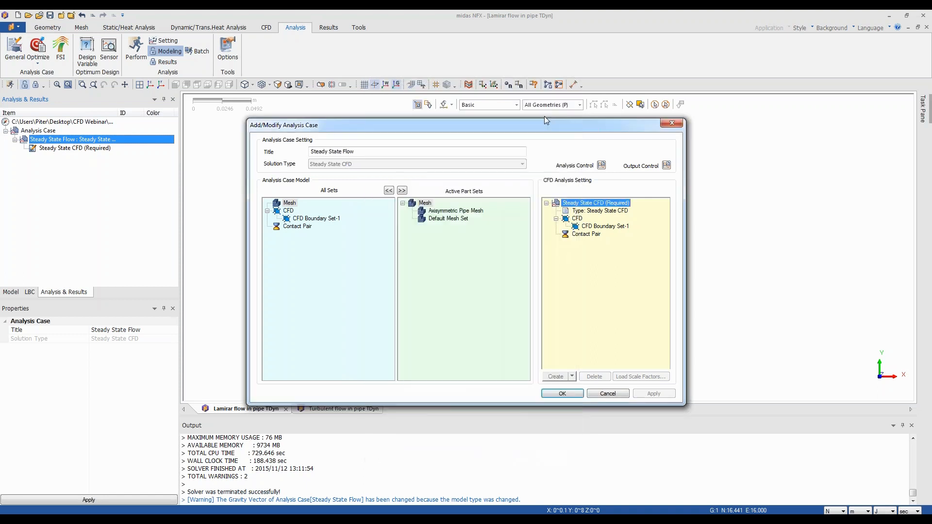
click(608, 395)
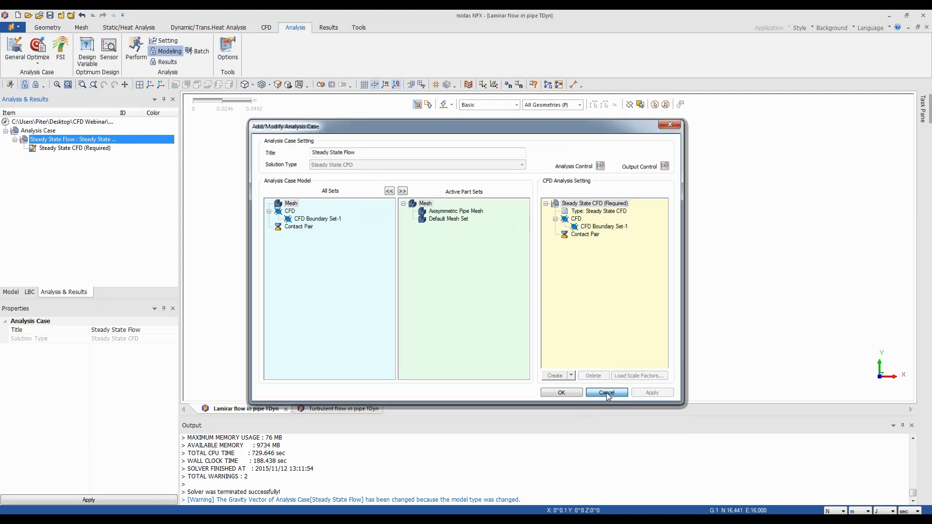
click(607, 393)
Switch to the Turbulent flow in pipe TDyn model and inspect the mesh at the pipe's upper end.
click(345, 409)
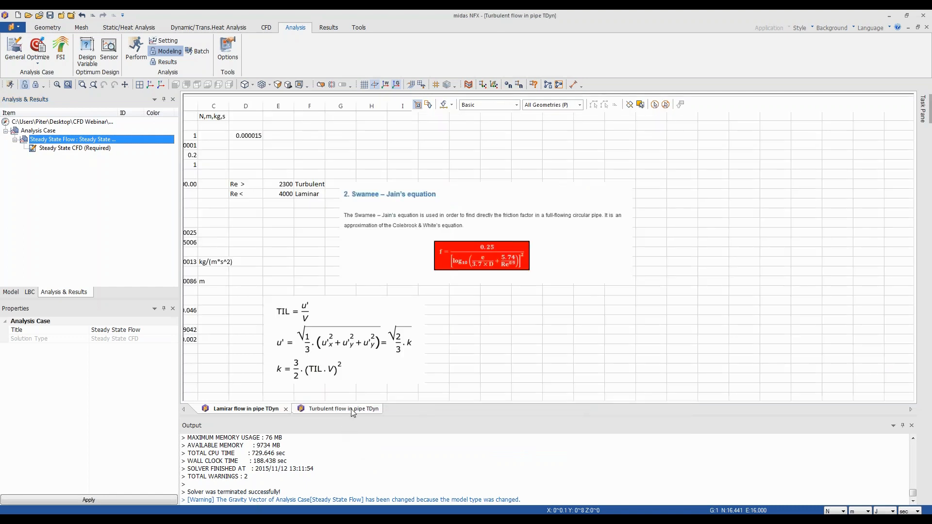
scroll(539, 134, up, 5)
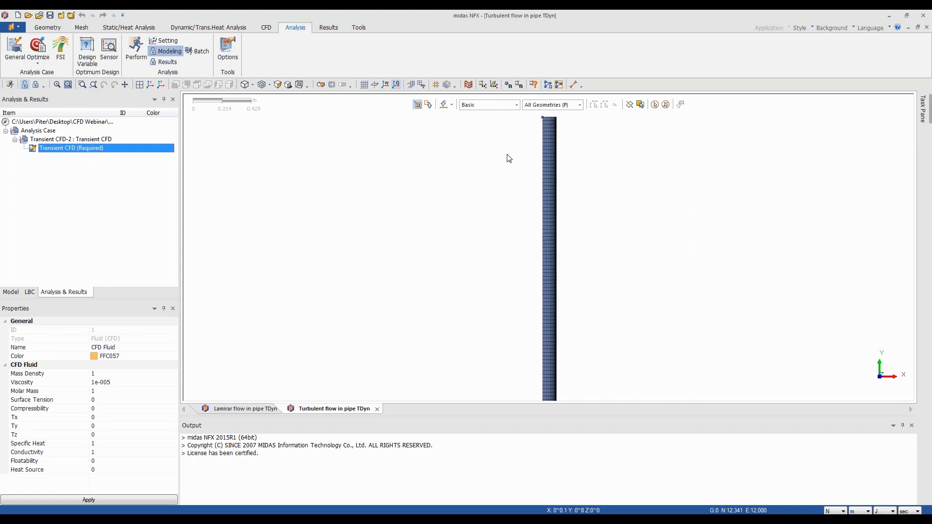
scroll(503, 185, up, 4)
scroll(549, 144, up, 6)
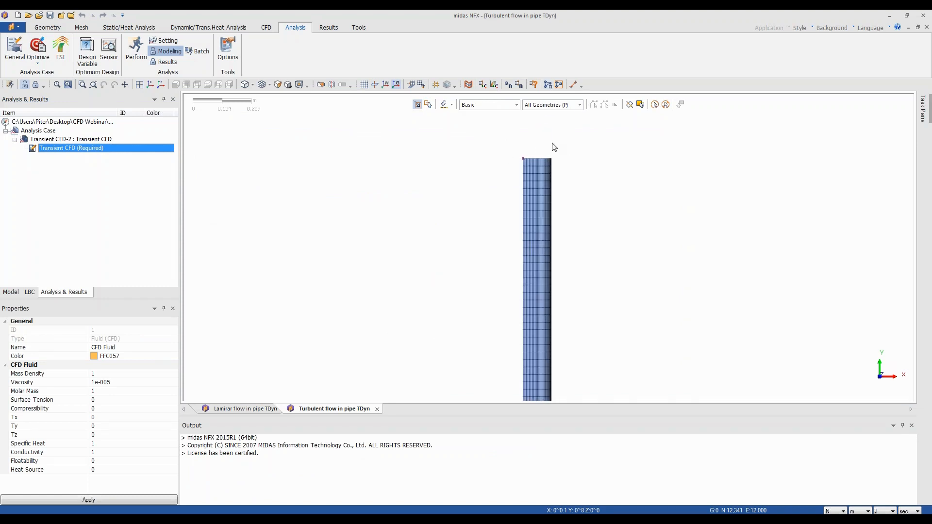
Open the Transient CFD-2 analysis case and review its analysis control settings, including the turbulence model.
double_click(68, 139)
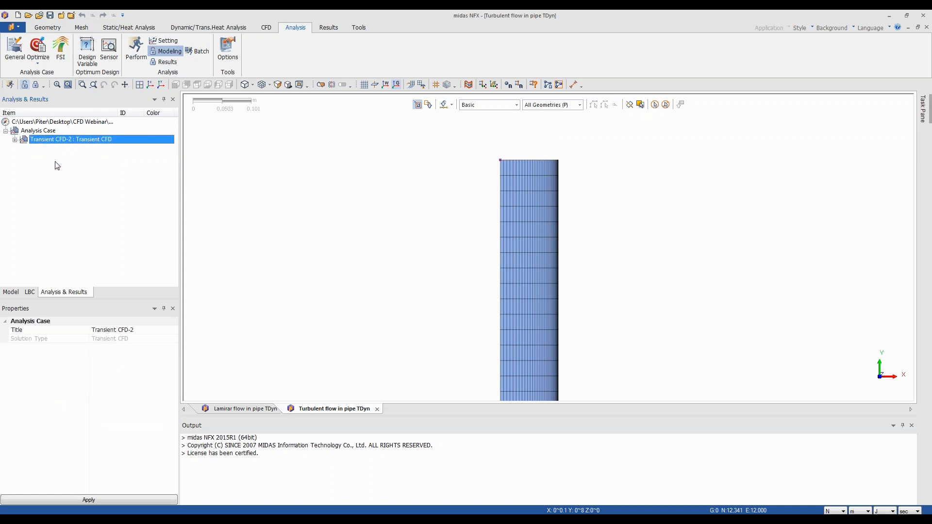
click(14, 140)
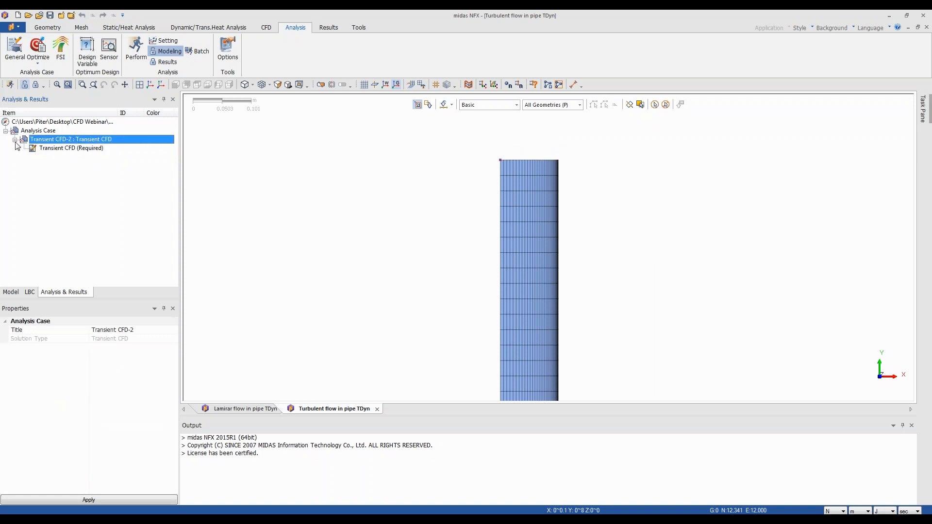
right_click(89, 141)
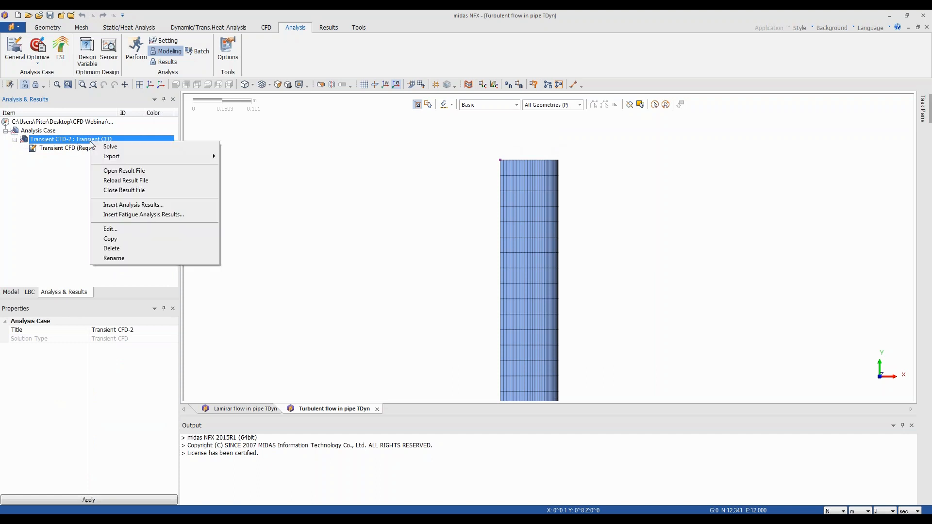
click(110, 229)
click(601, 203)
click(602, 166)
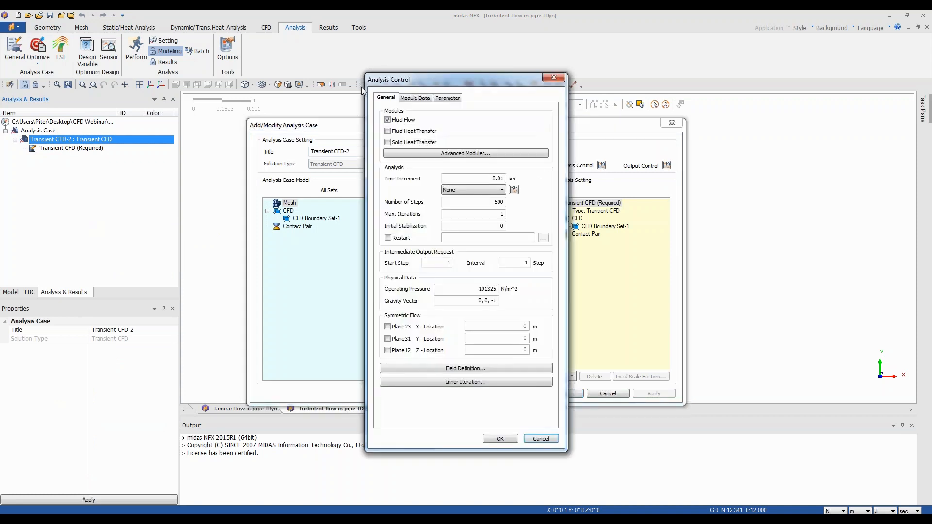
click(422, 99)
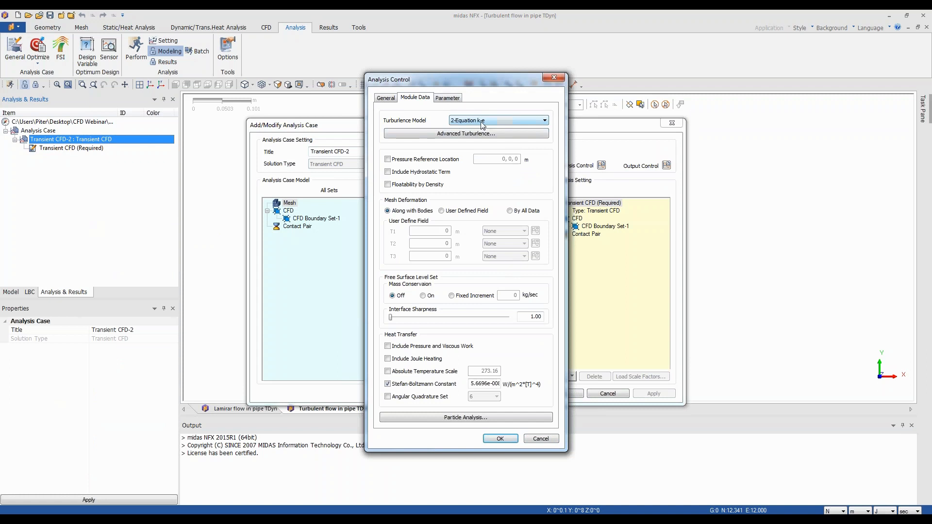
Compare the field definition's eddy kinetic energy and length scale with Kt and Lt in the Excel Turbulent sheet, closing the case without changes.
click(386, 98)
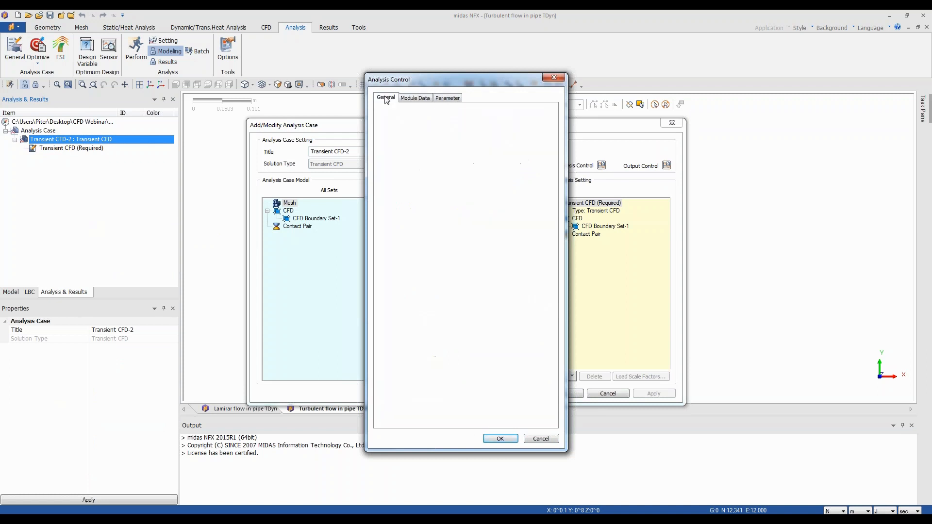
click(464, 369)
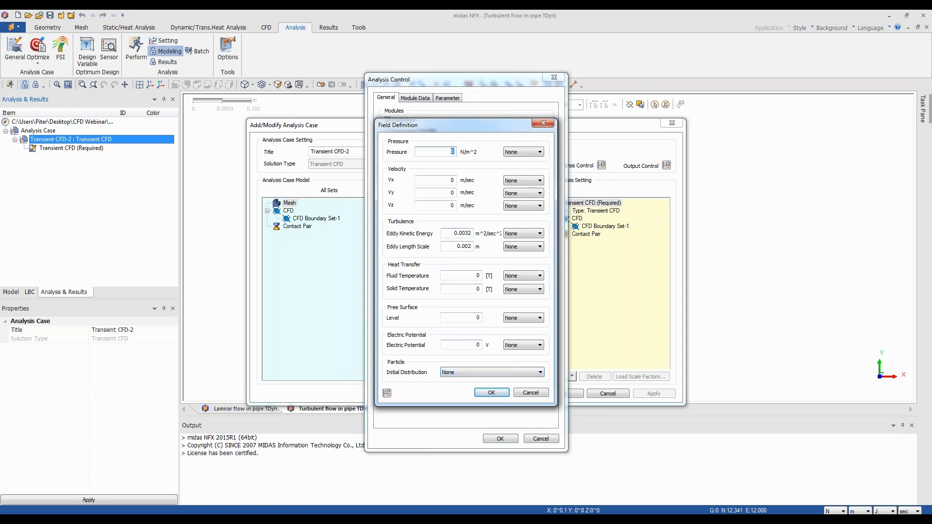
key(alt+Tab)
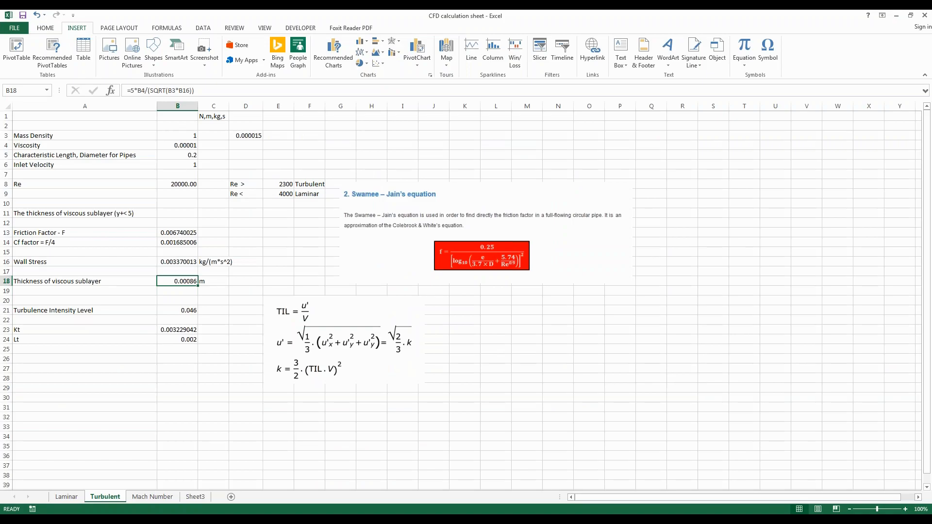
key(alt+Tab)
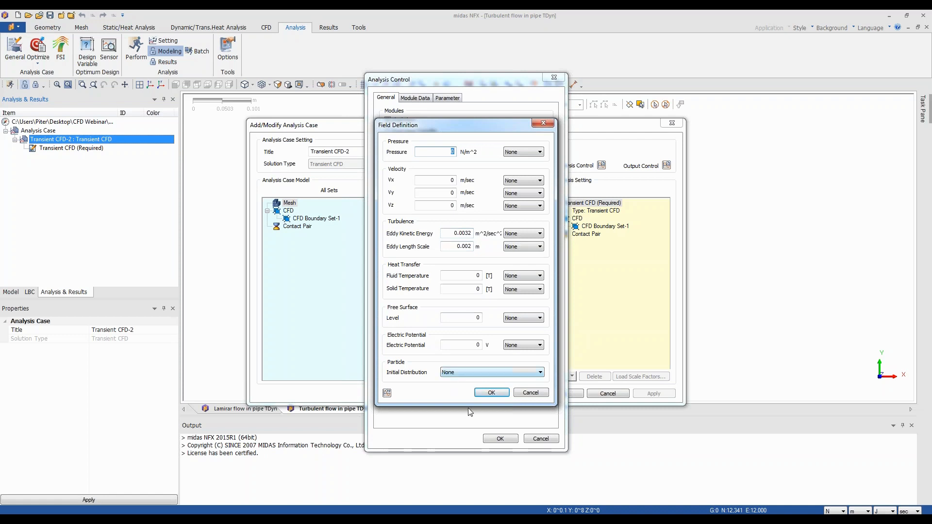
click(501, 395)
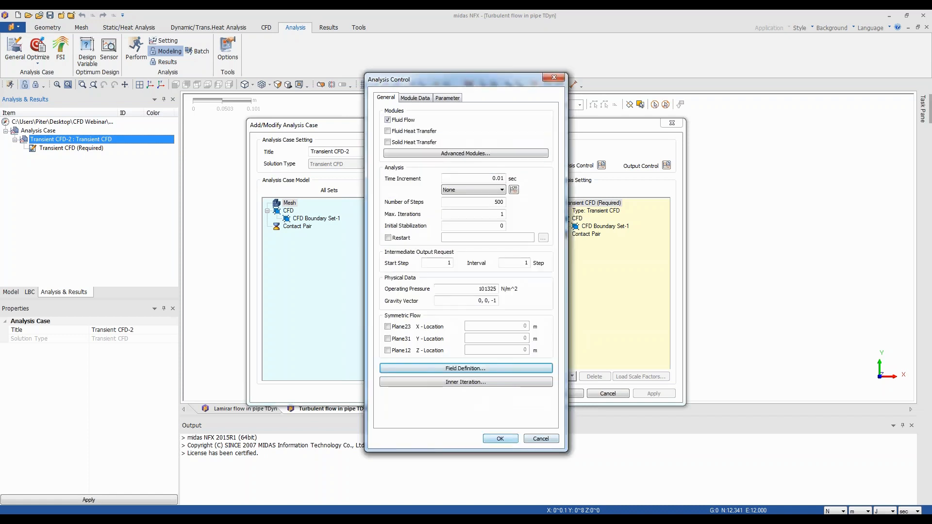
click(501, 439)
click(605, 393)
Switch to the results and display the TOTAL VELOCITY contour of increment 0501 along the whole pipe.
click(24, 85)
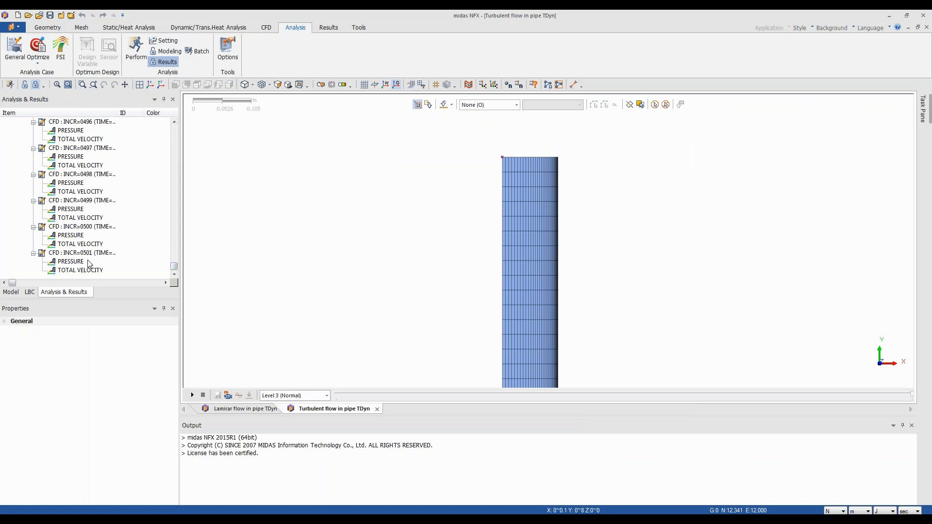
double_click(72, 271)
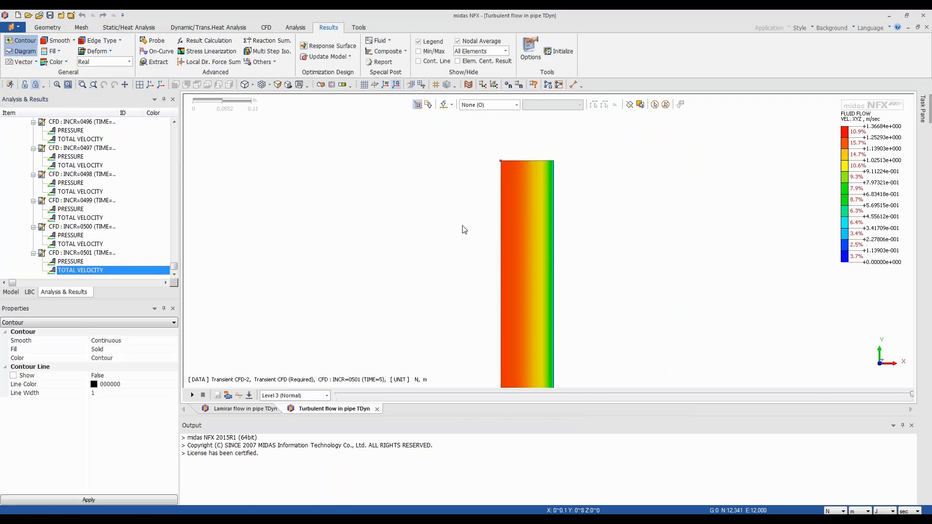
scroll(510, 175, down, 5)
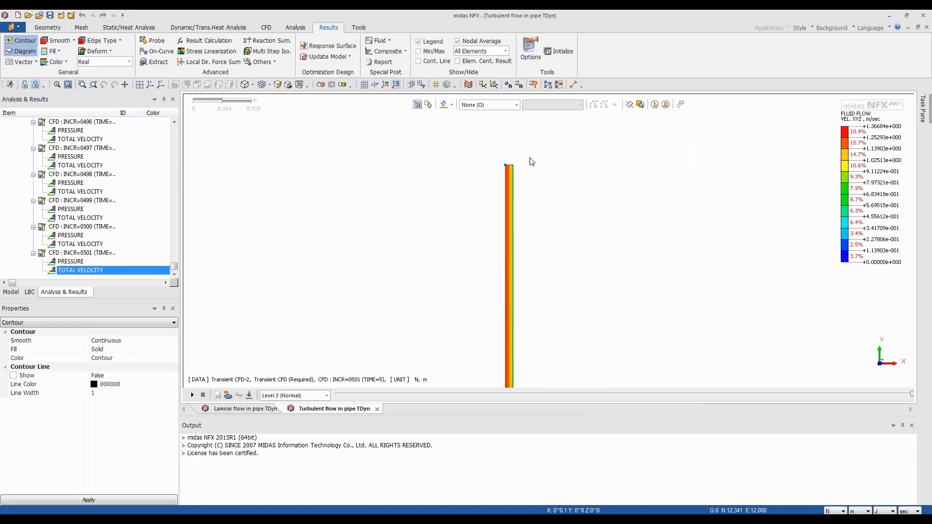
scroll(520, 156, down, 3)
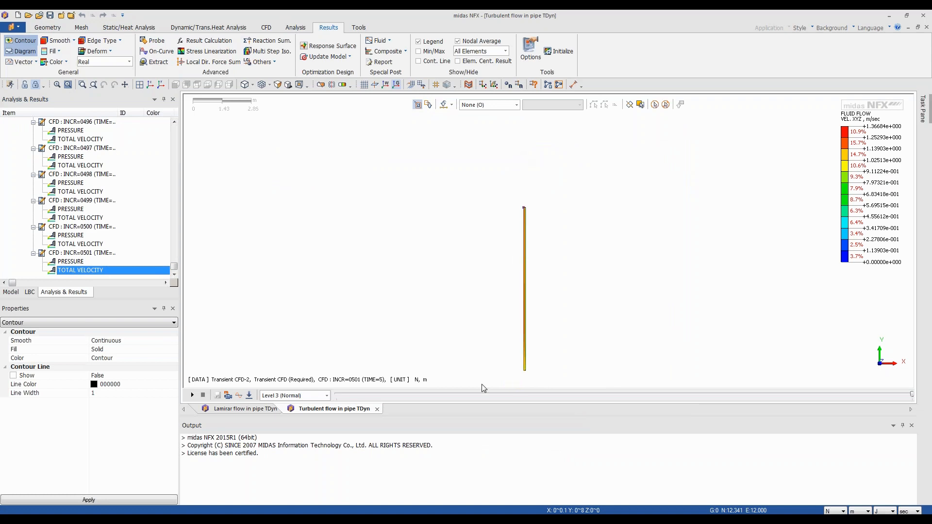
scroll(489, 389, up, 1)
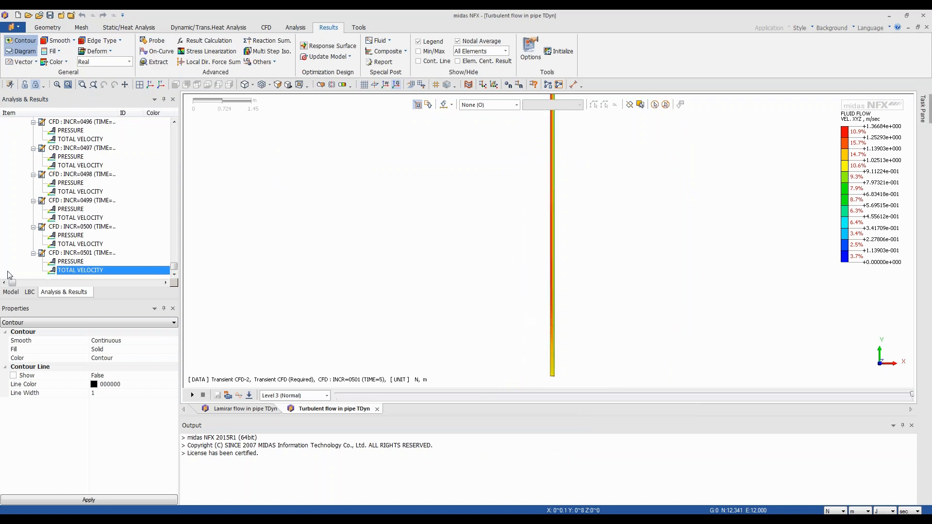
Review the fluid flow results available to insert for increment 0501, closing the list without adding any.
click(80, 256)
right_click(79, 260)
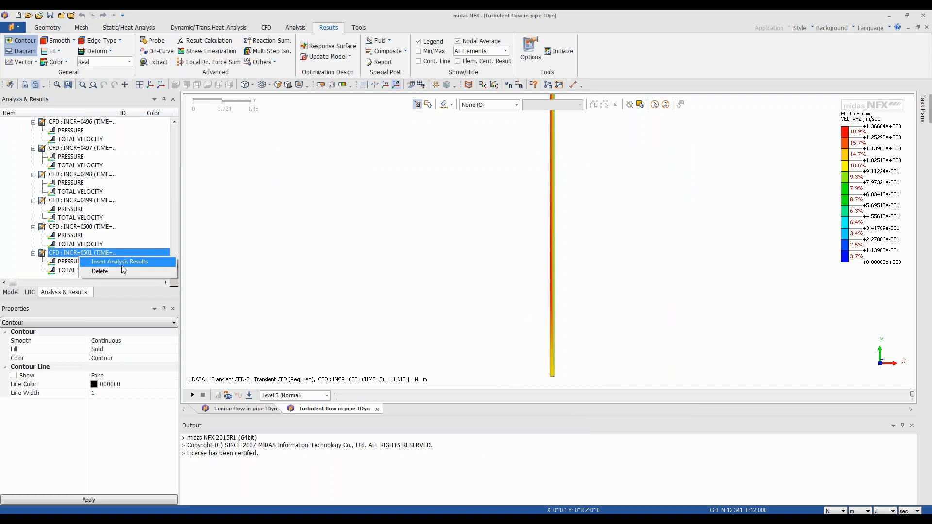
click(121, 264)
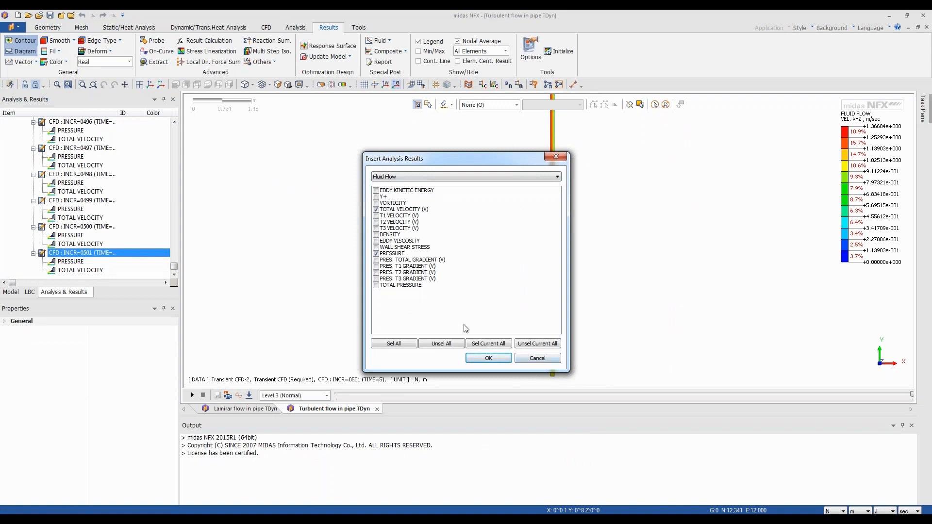
click(542, 359)
Inspect the total velocity contour along the full pipe and close up at its upper end.
scroll(511, 293, down, 8)
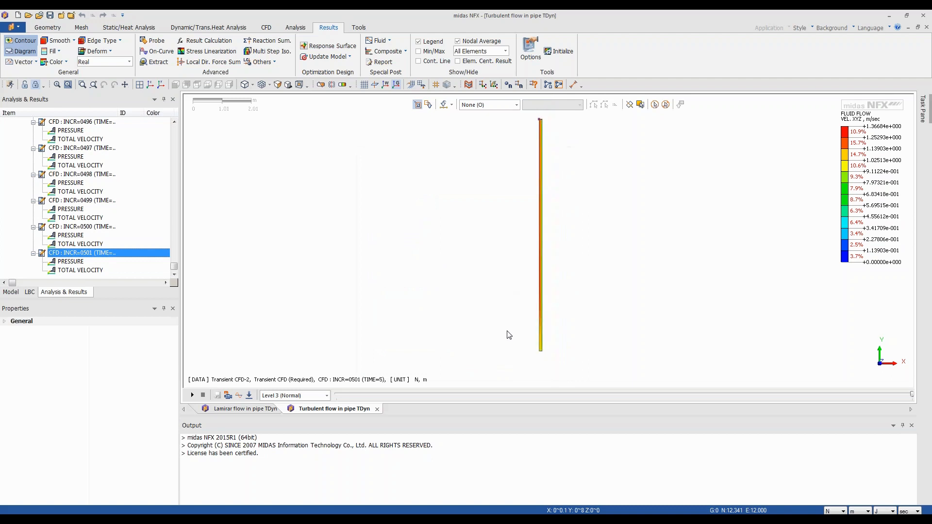
scroll(522, 234, up, 9)
scroll(508, 240, up, 10)
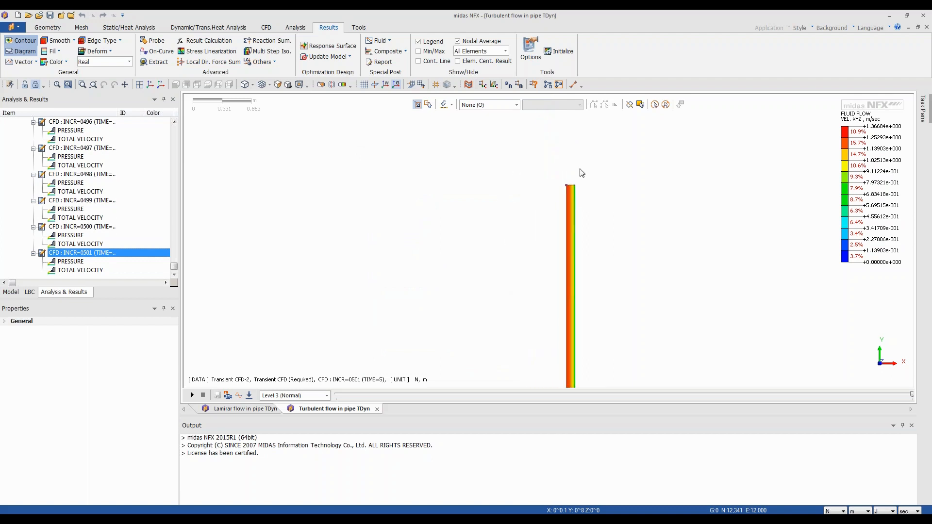
scroll(664, 151, up, 5)
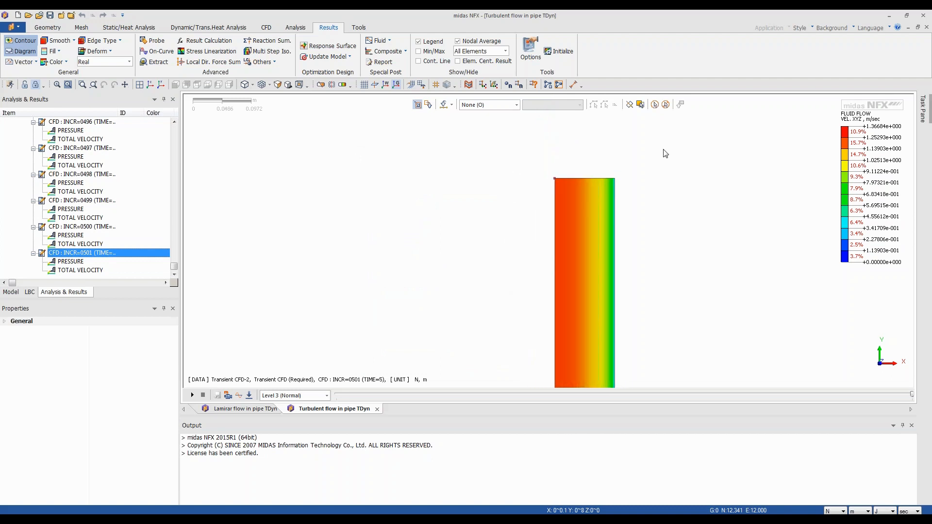